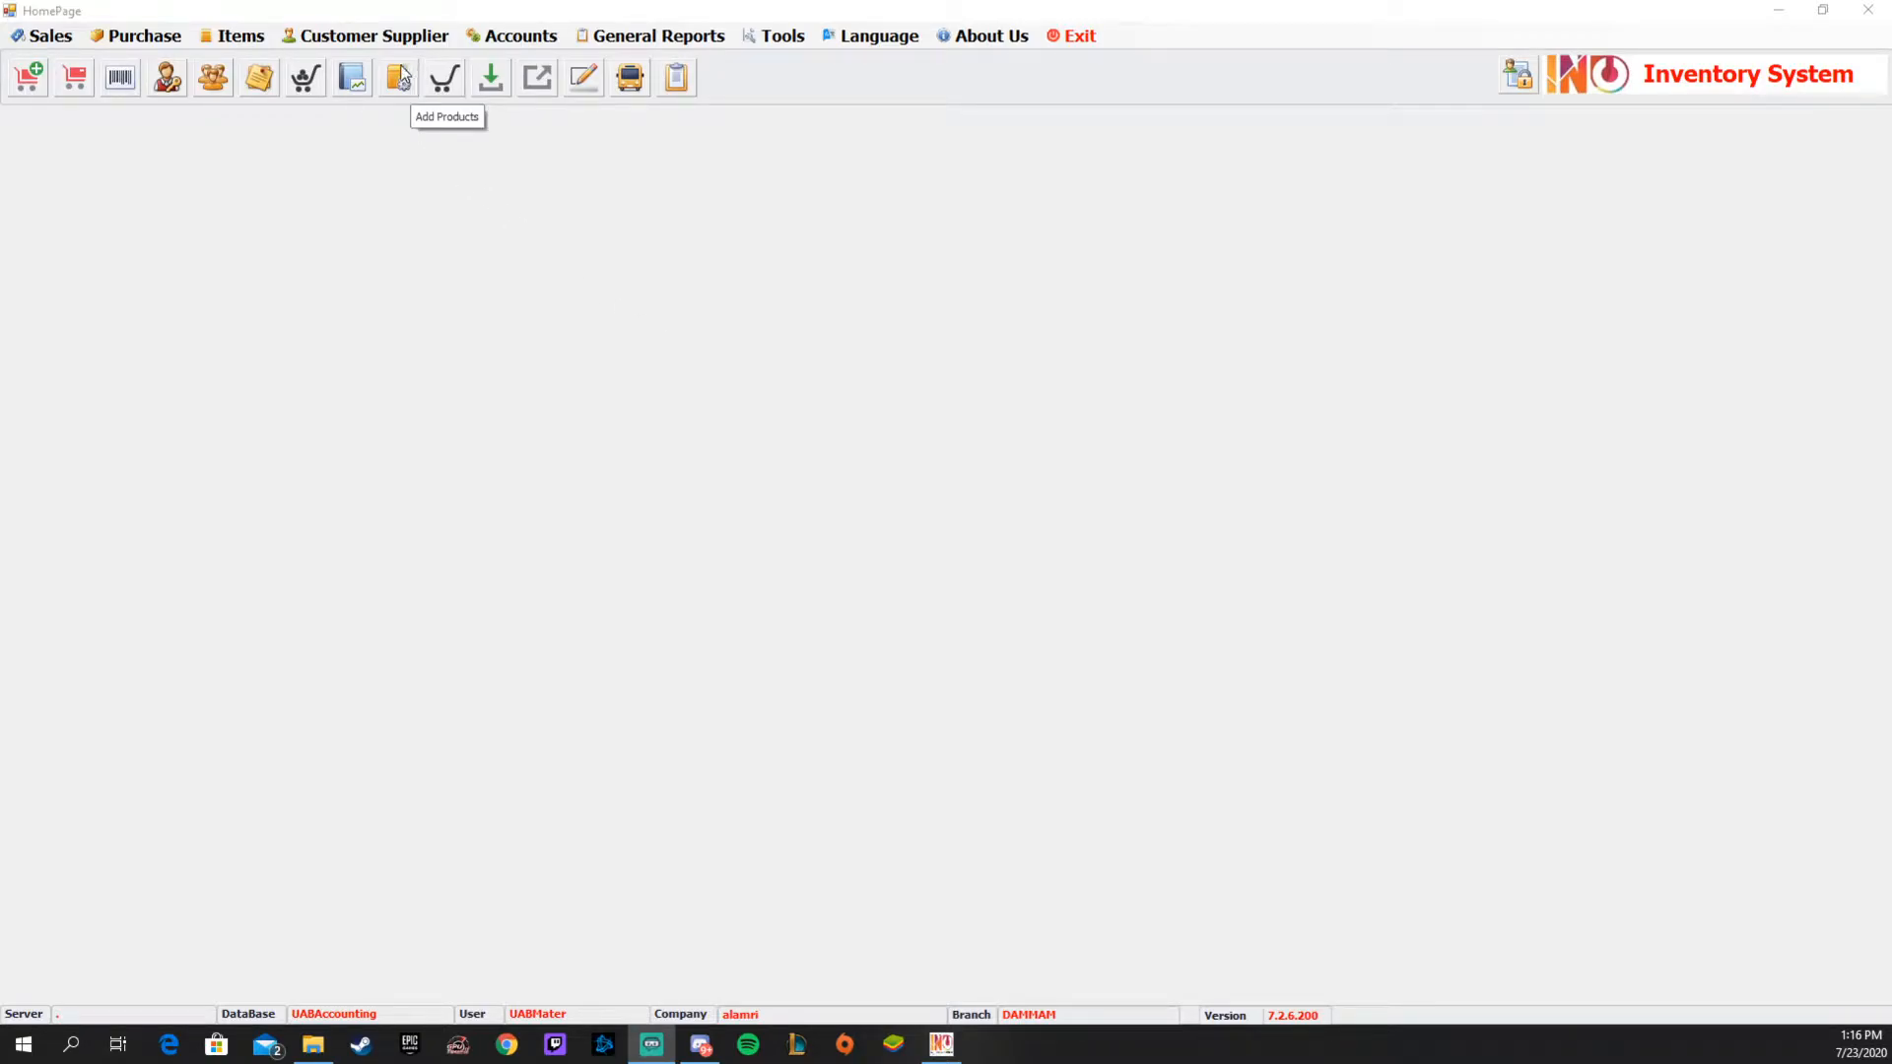
# Open the form for adding a new product.
pyautogui.click(400, 92)
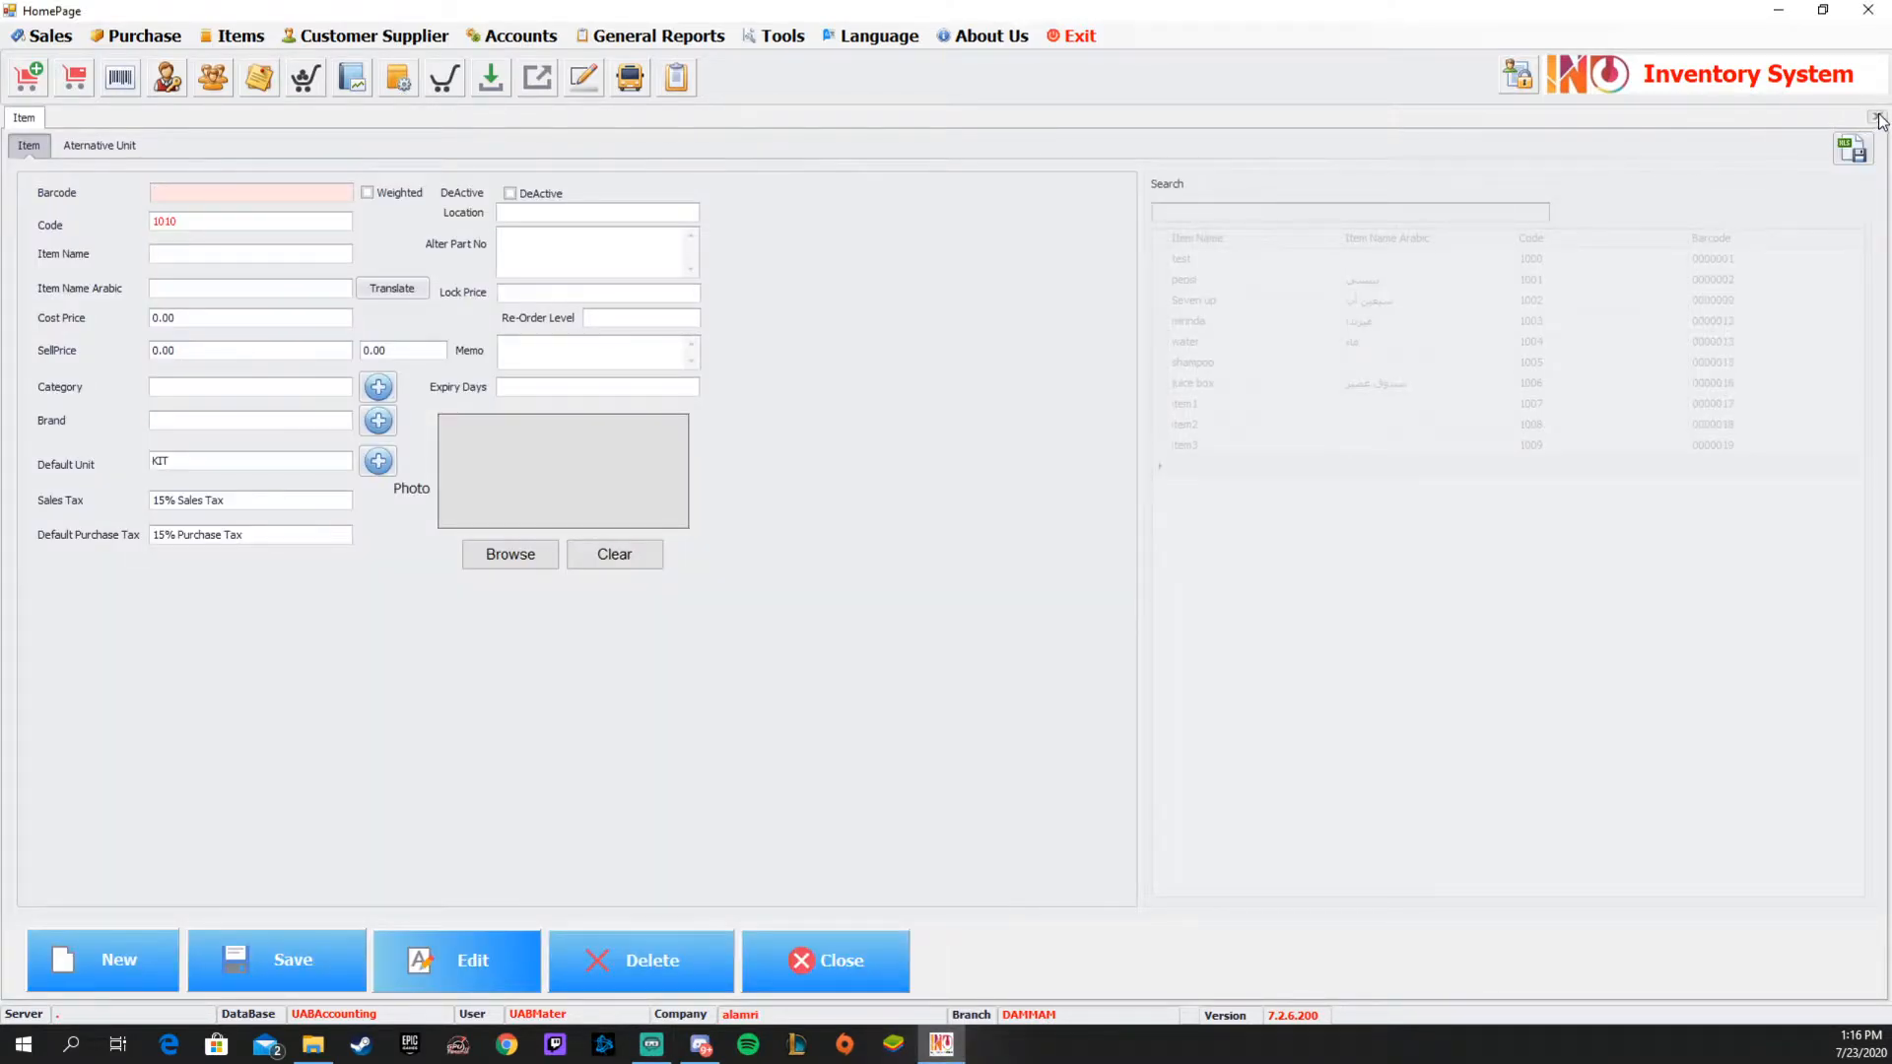
pyautogui.click(1877, 116)
pyautogui.click(246, 39)
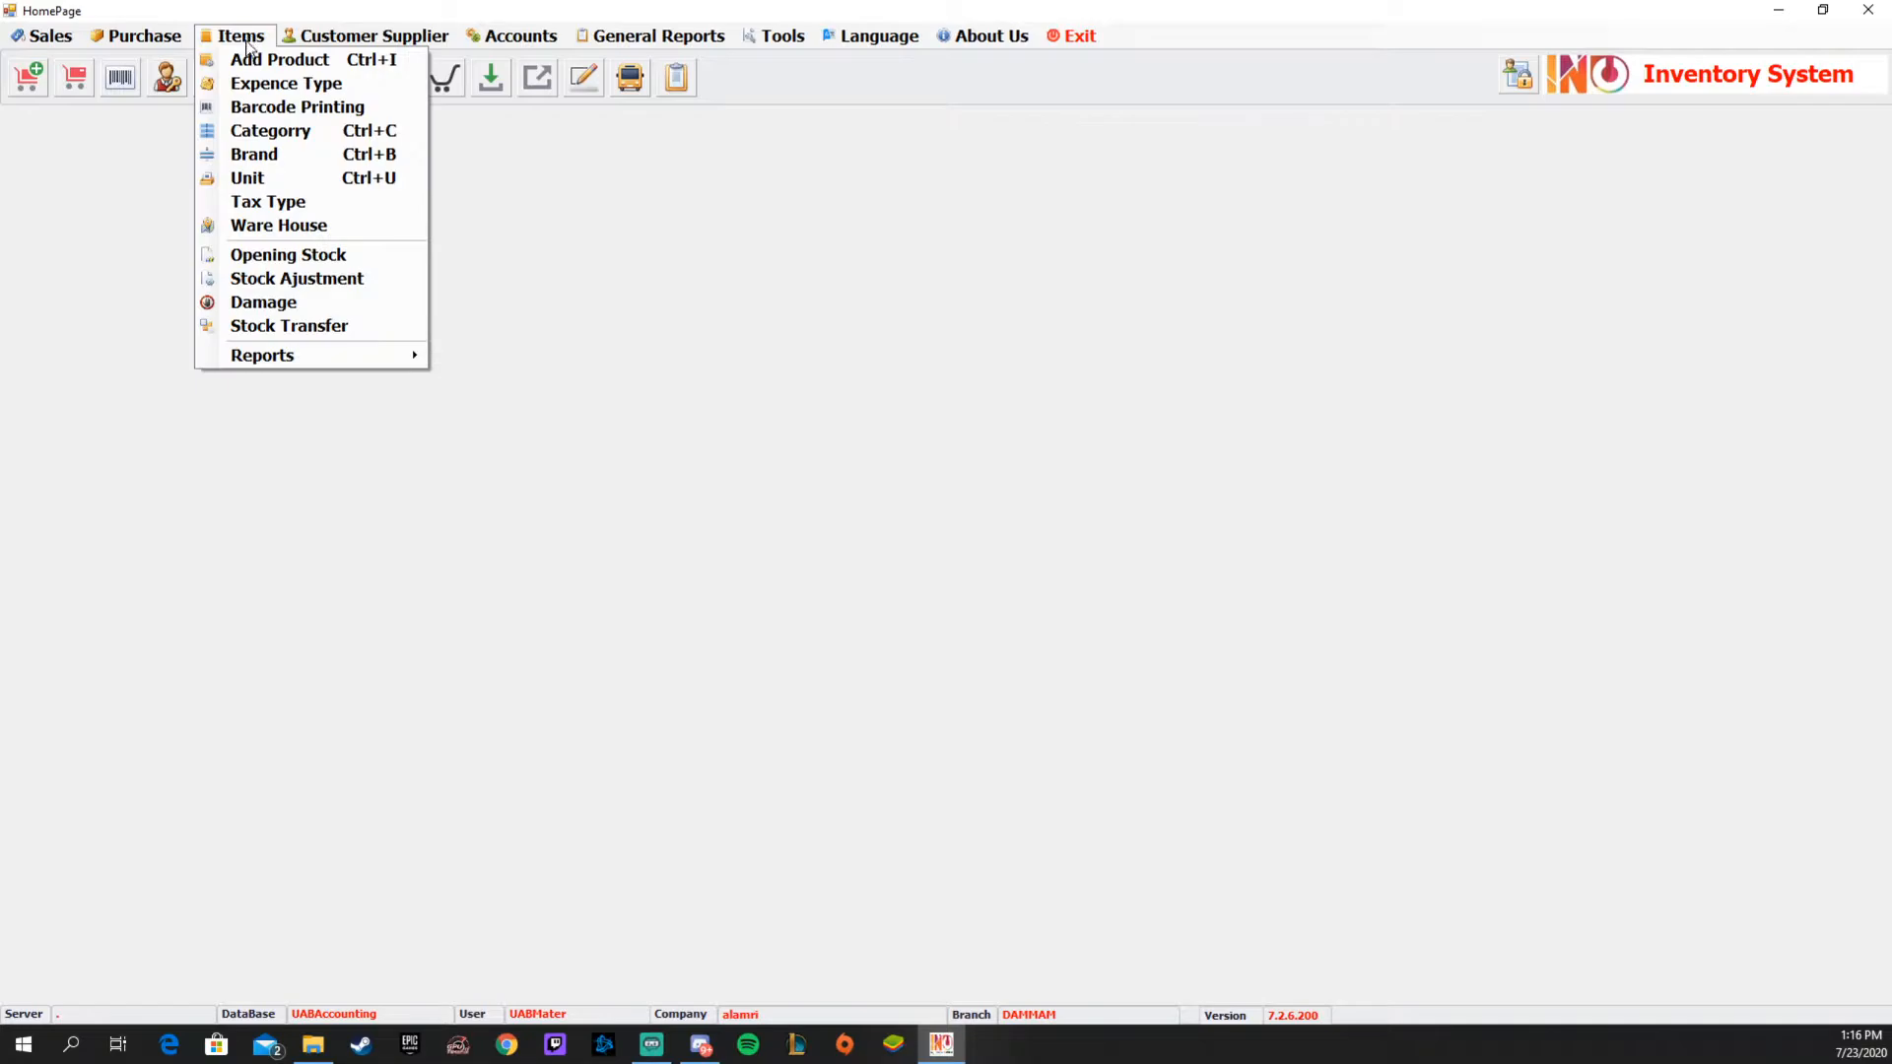
pyautogui.click(253, 61)
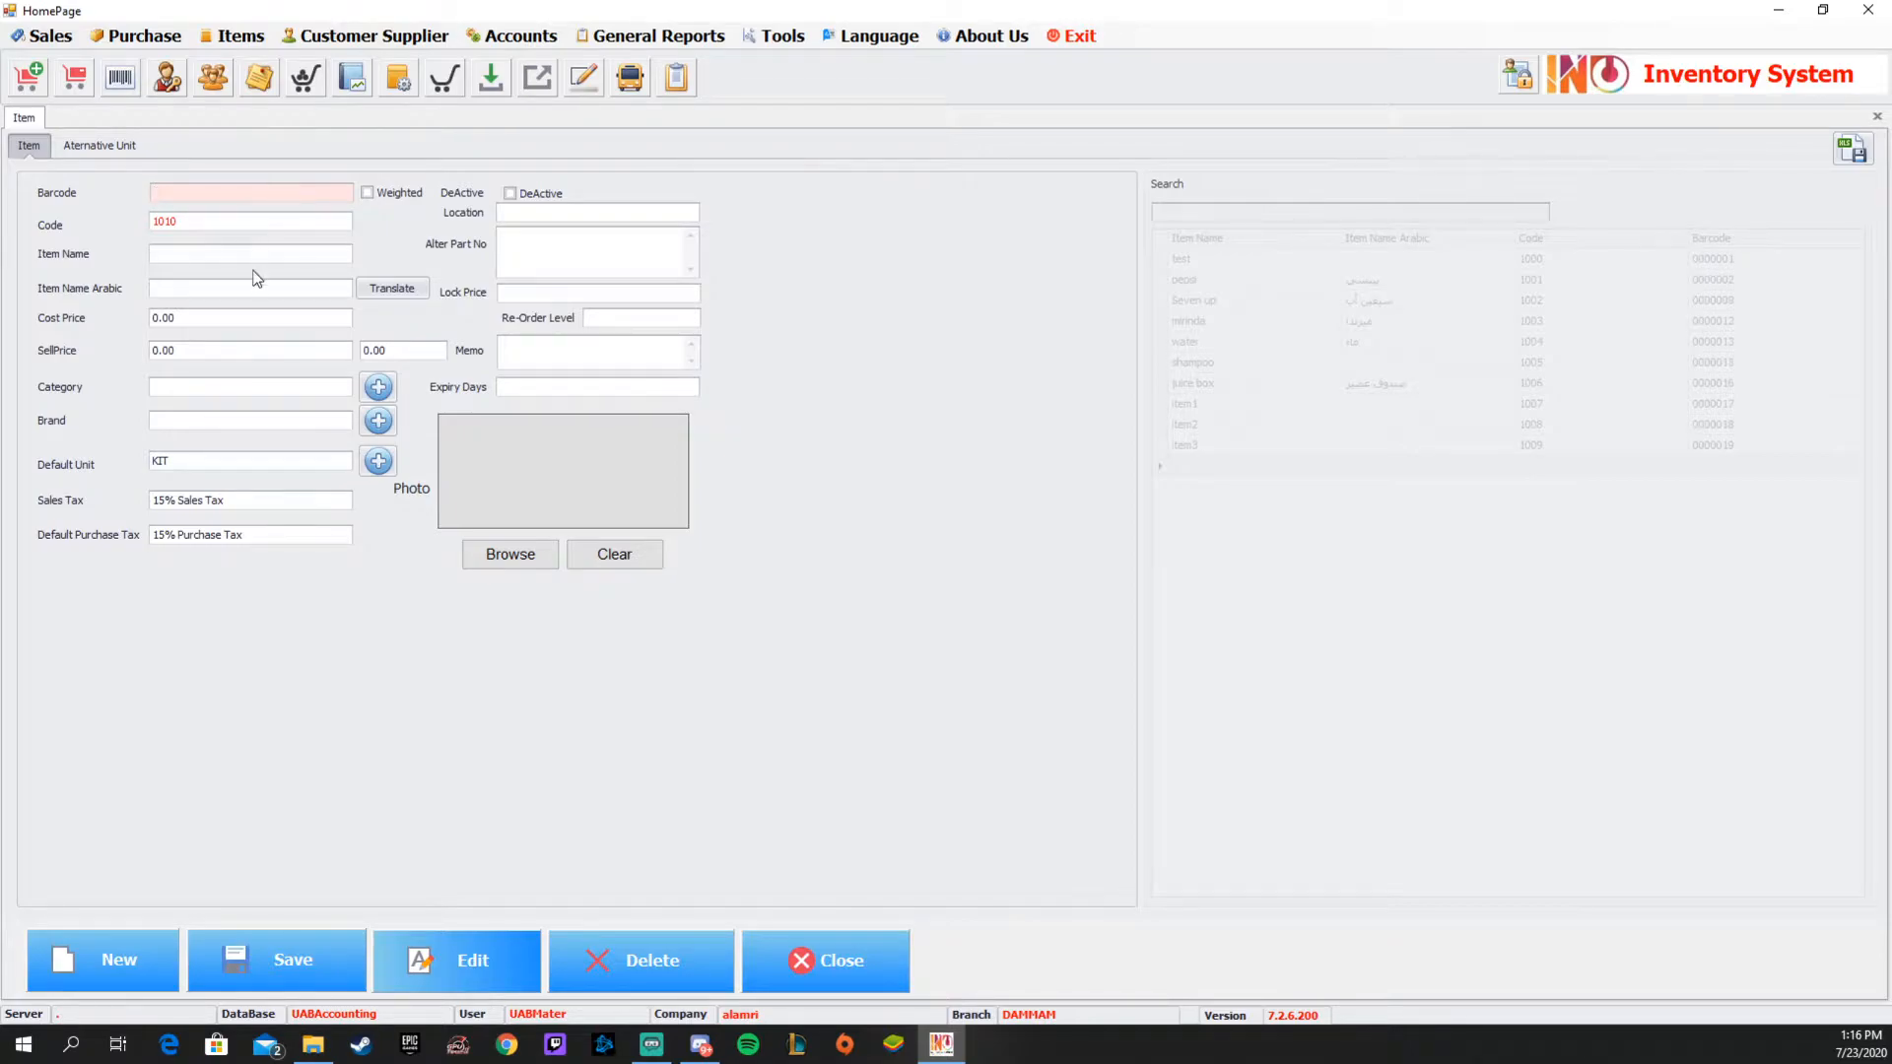
pyautogui.click(180, 255)
pyautogui.click(198, 291)
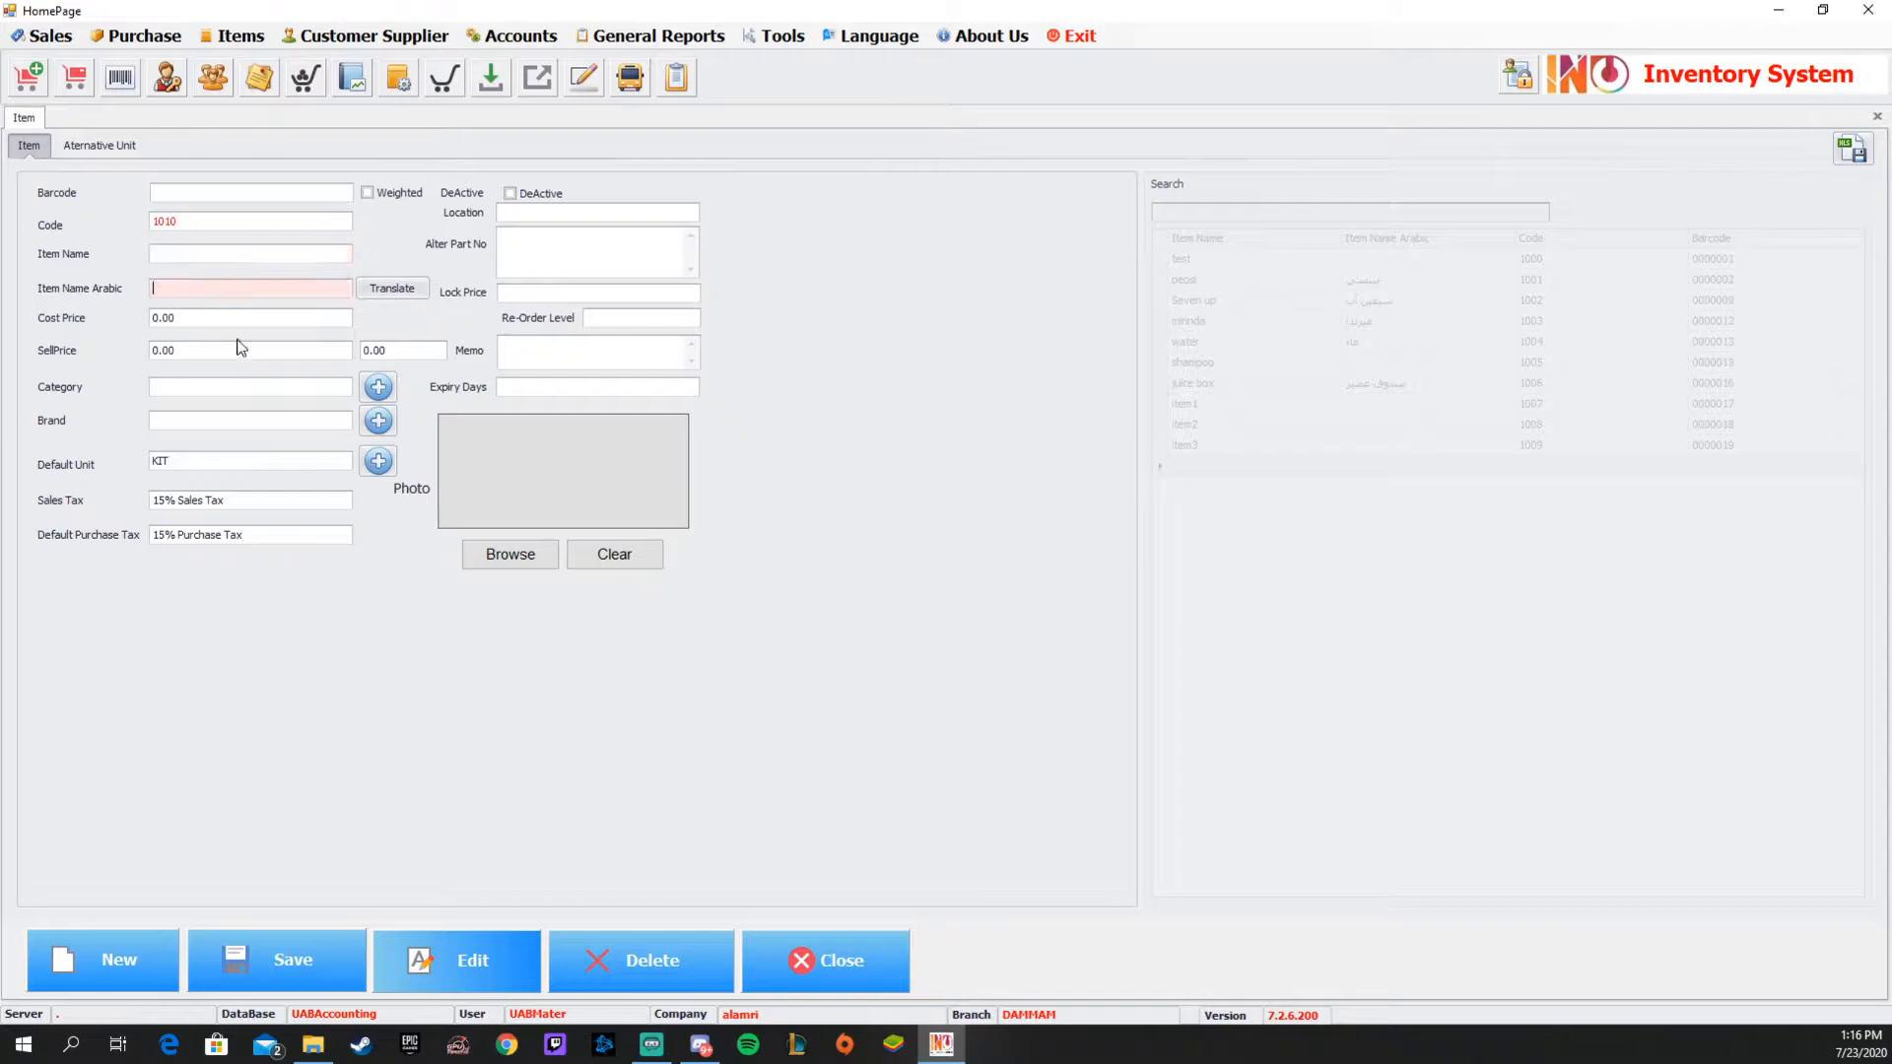
pyautogui.click(237, 347)
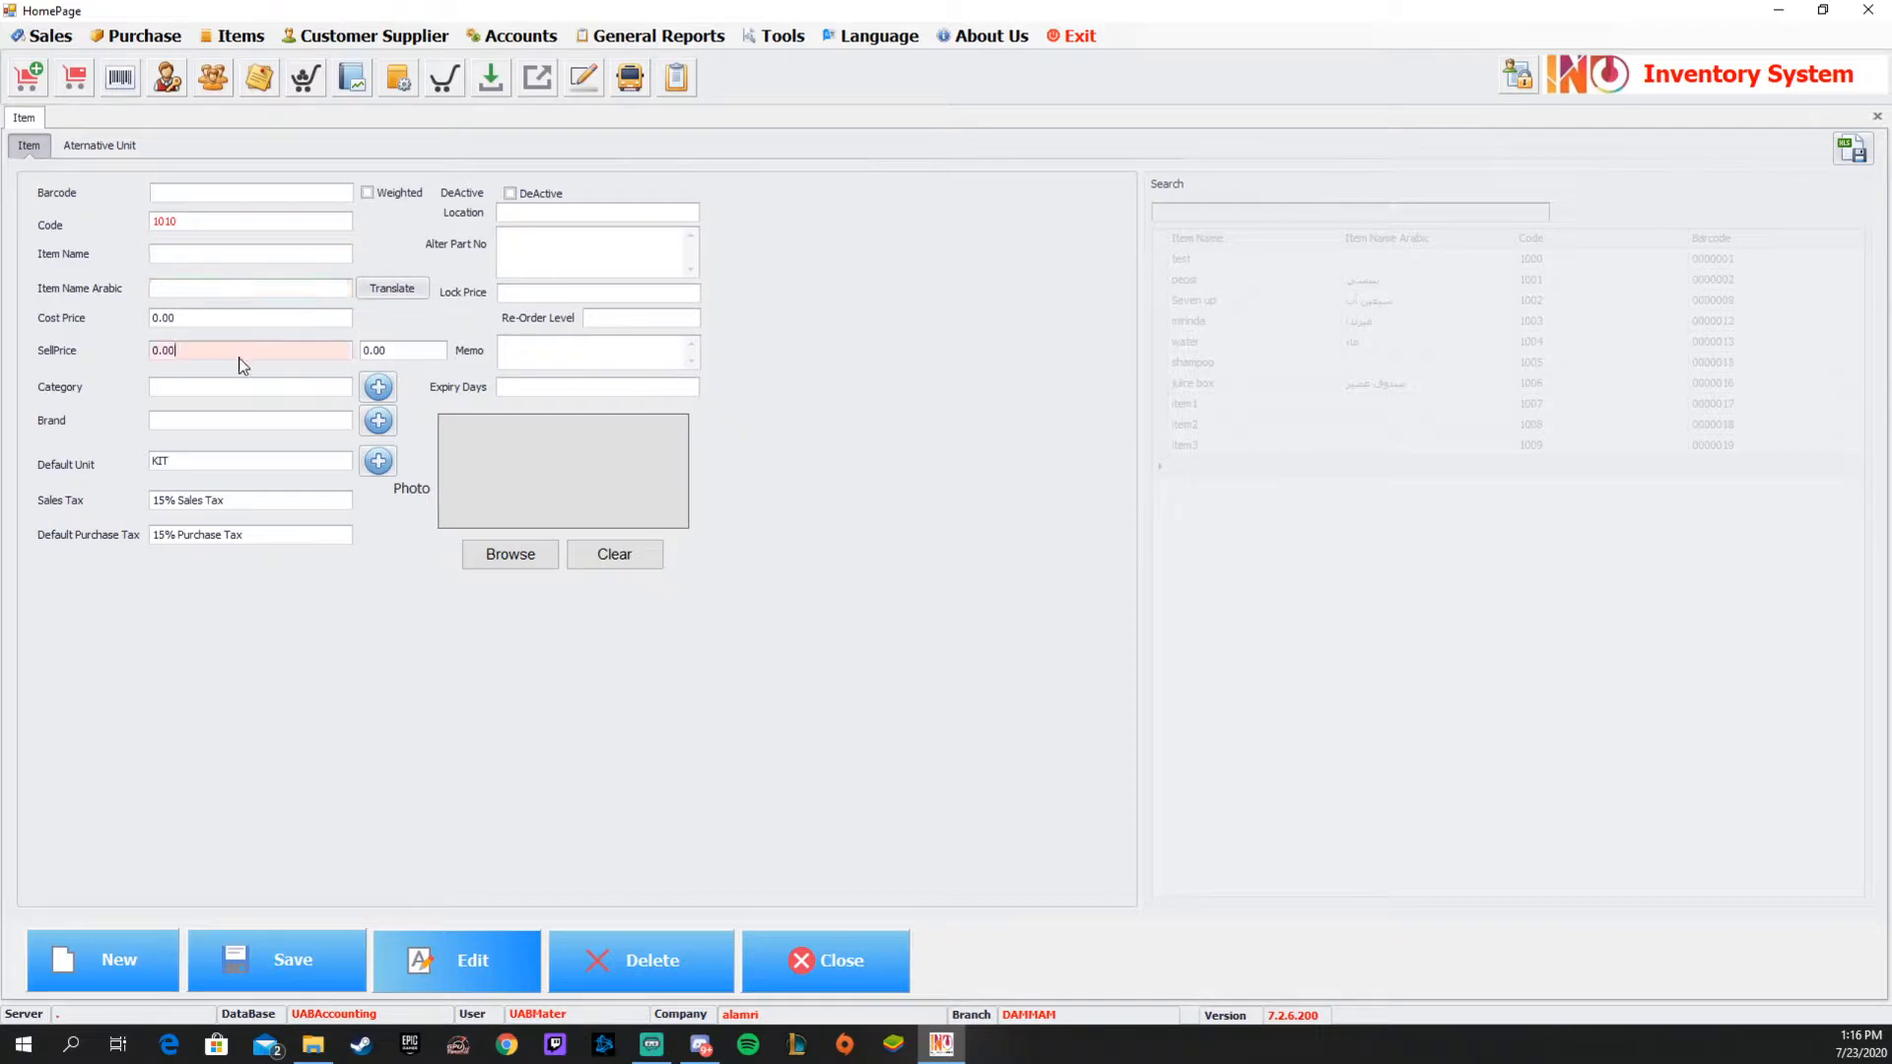
pyautogui.click(200, 220)
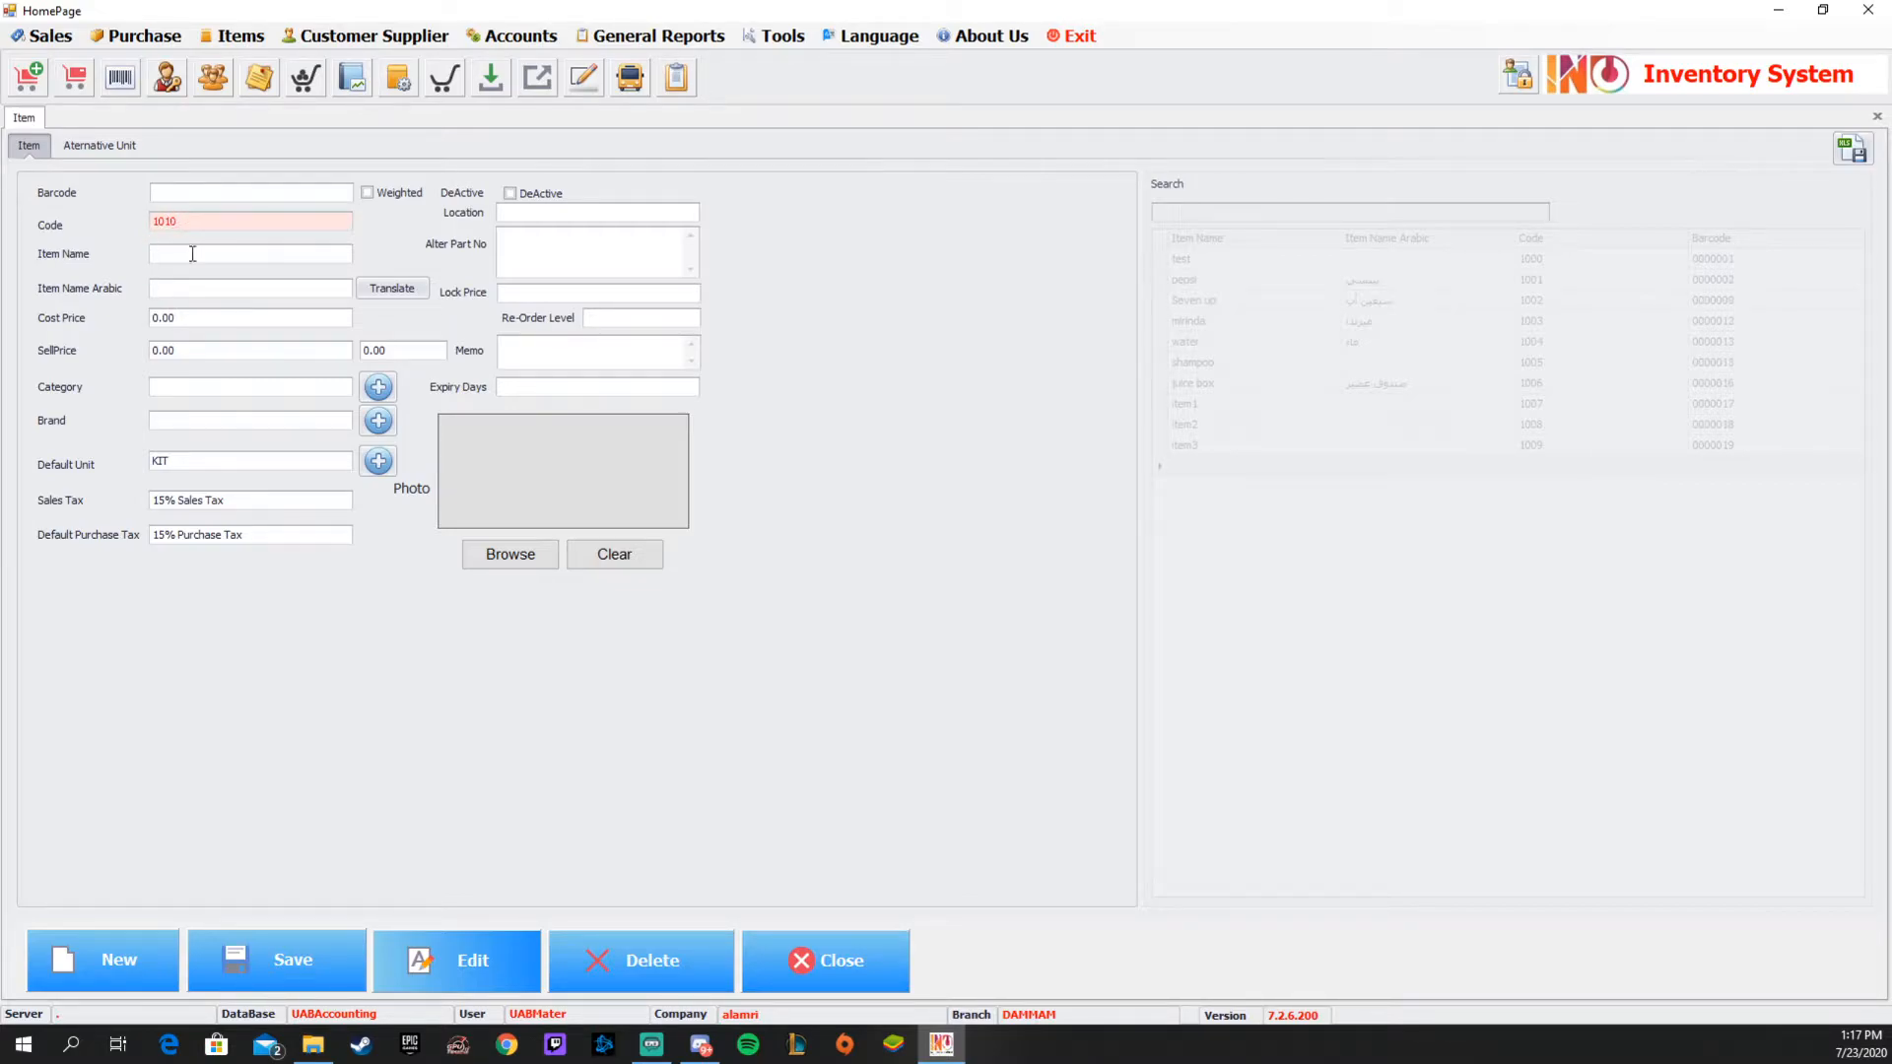
# Name the new item chips and translate the name to fill in its Arabic item name.
pyautogui.click(208, 252)
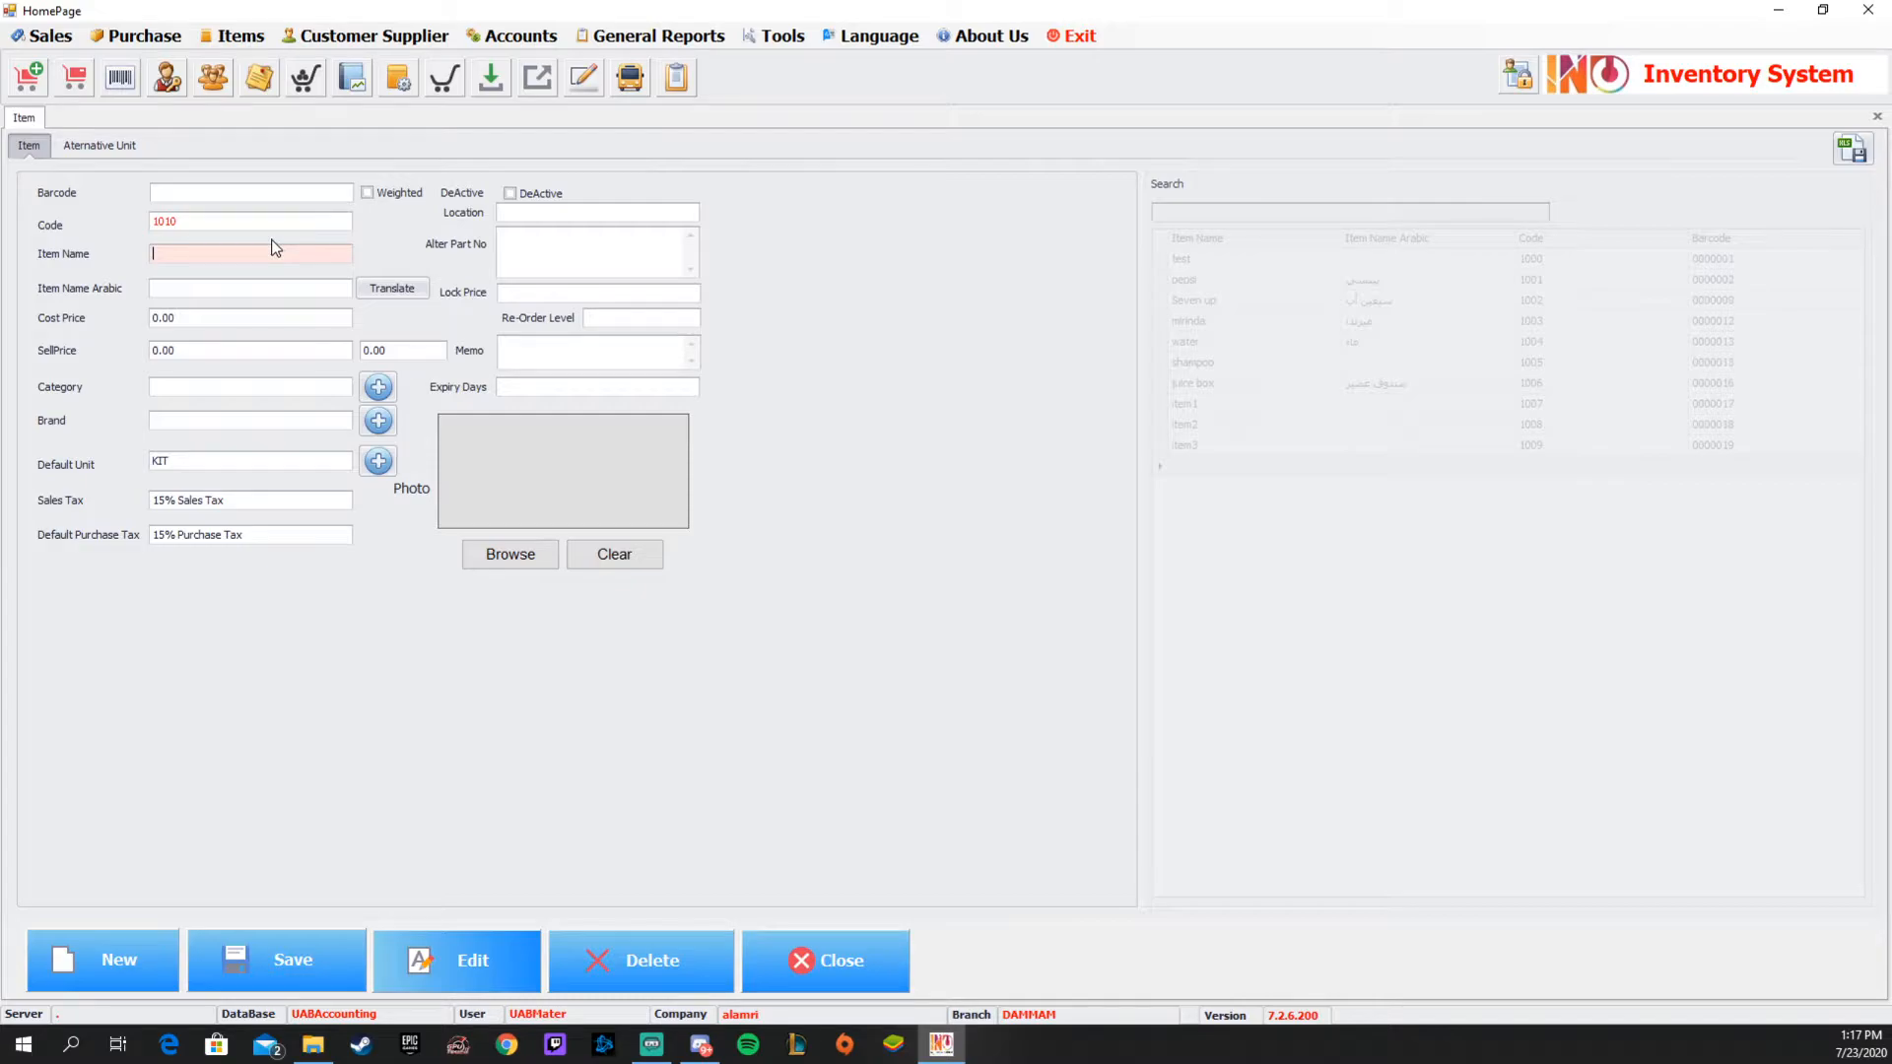
pyautogui.write('ch')
pyautogui.click(393, 289)
pyautogui.click(185, 292)
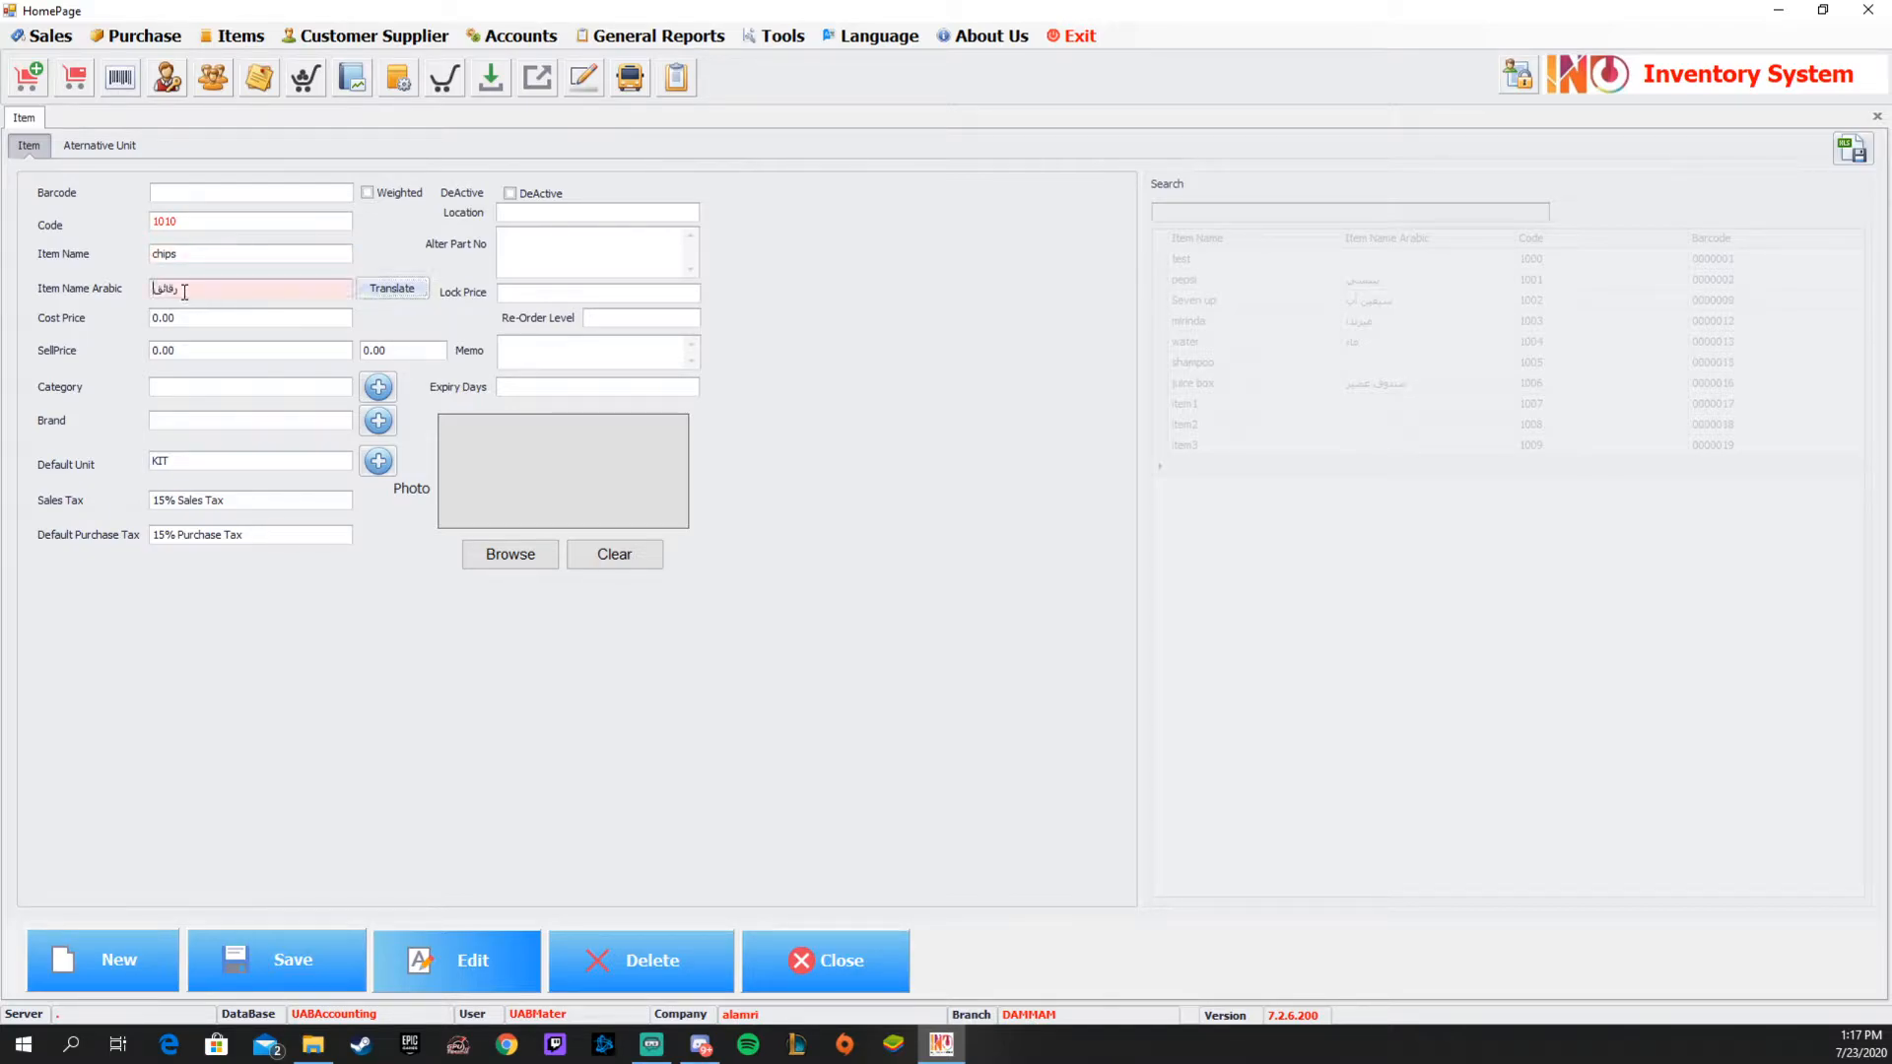
# Set the chips item's cost price to 0.5 and its sell price before tax to 1.
pyautogui.click(229, 323)
pyautogui.doubleClick(230, 323)
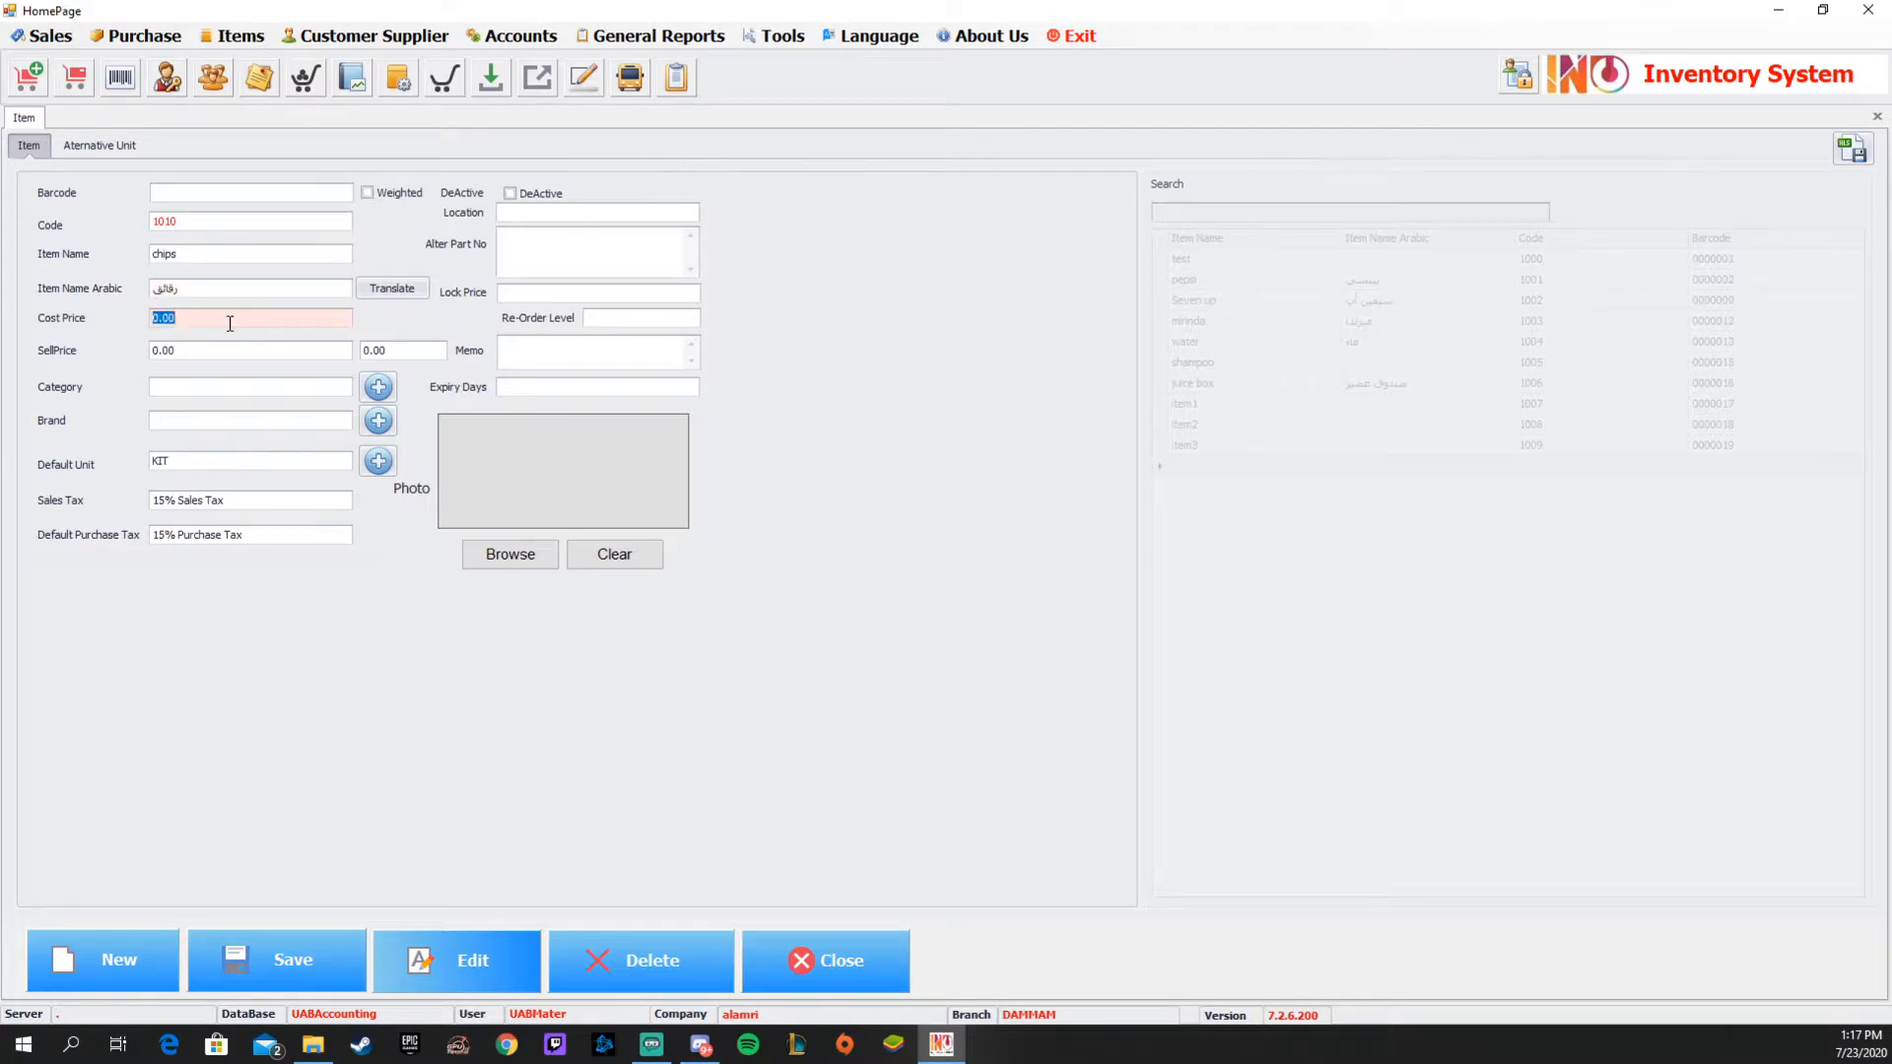
pyautogui.write('0.5')
pyautogui.doubleClick(200, 349)
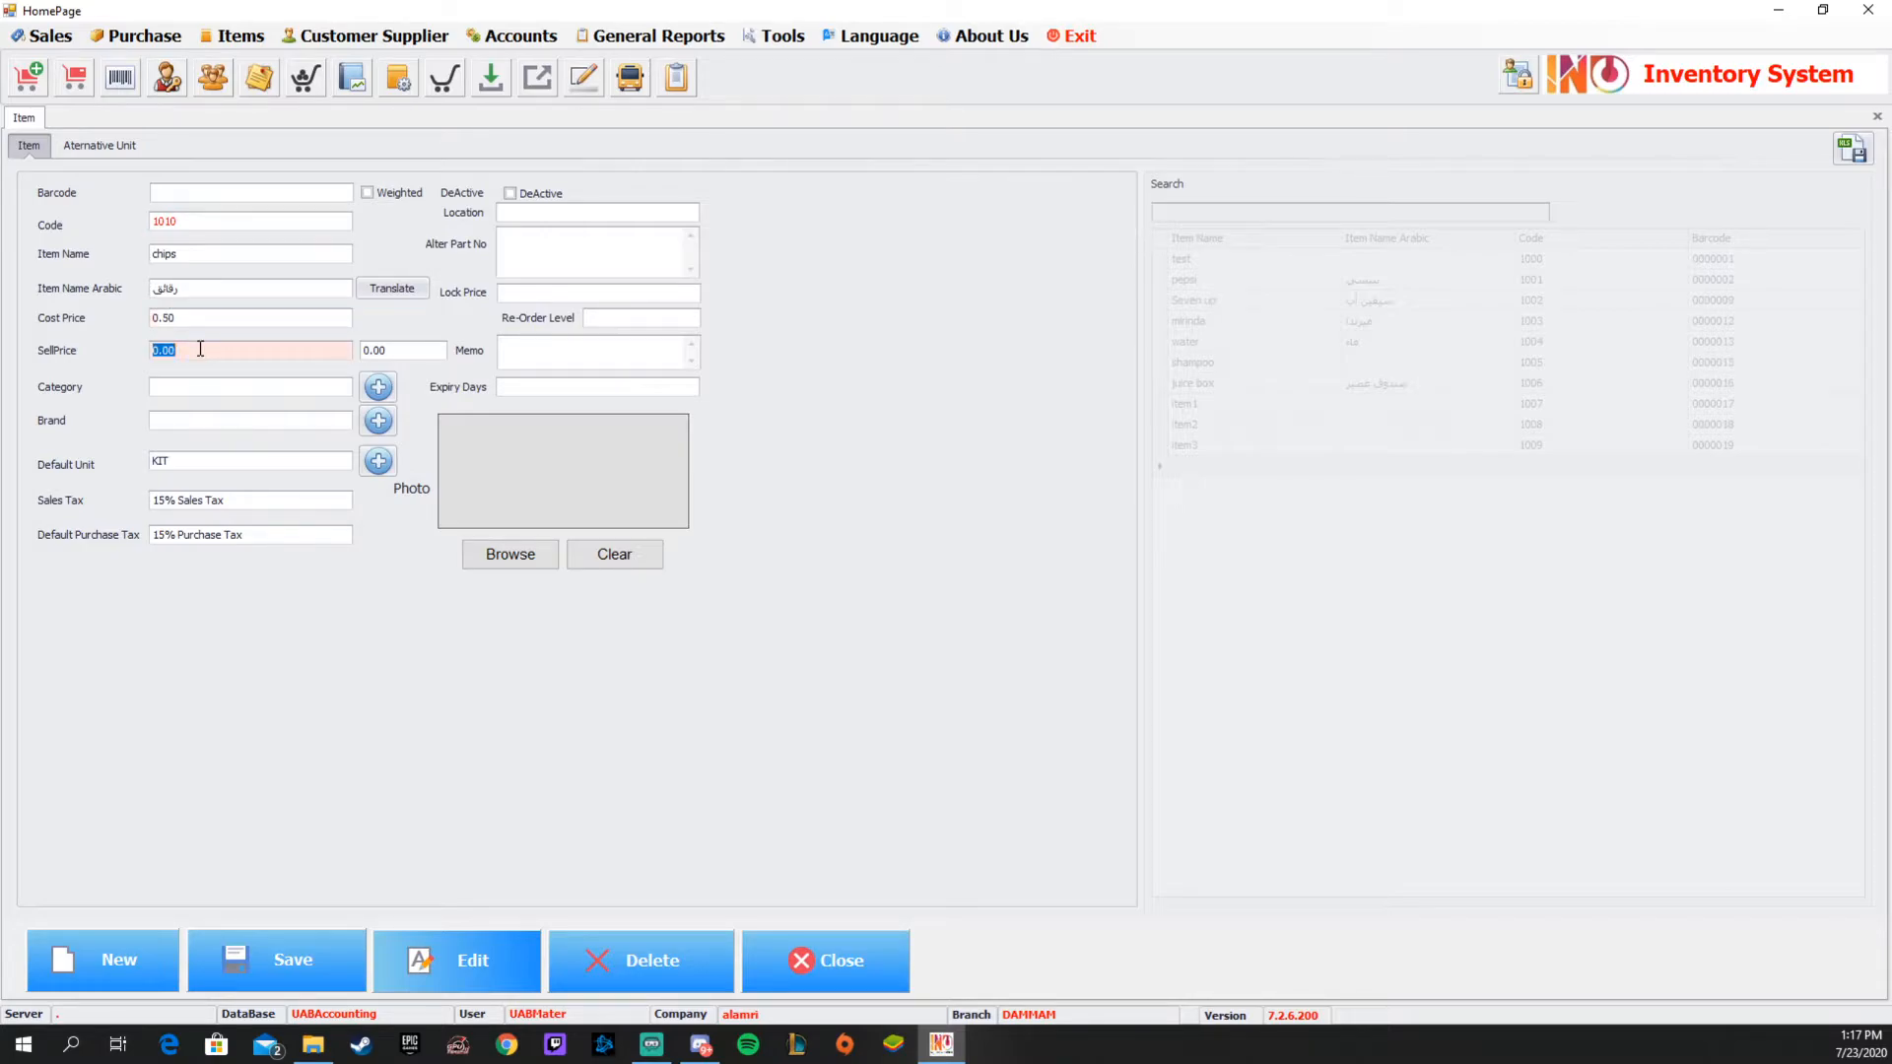
pyautogui.write('1')
pyautogui.press('Tab')
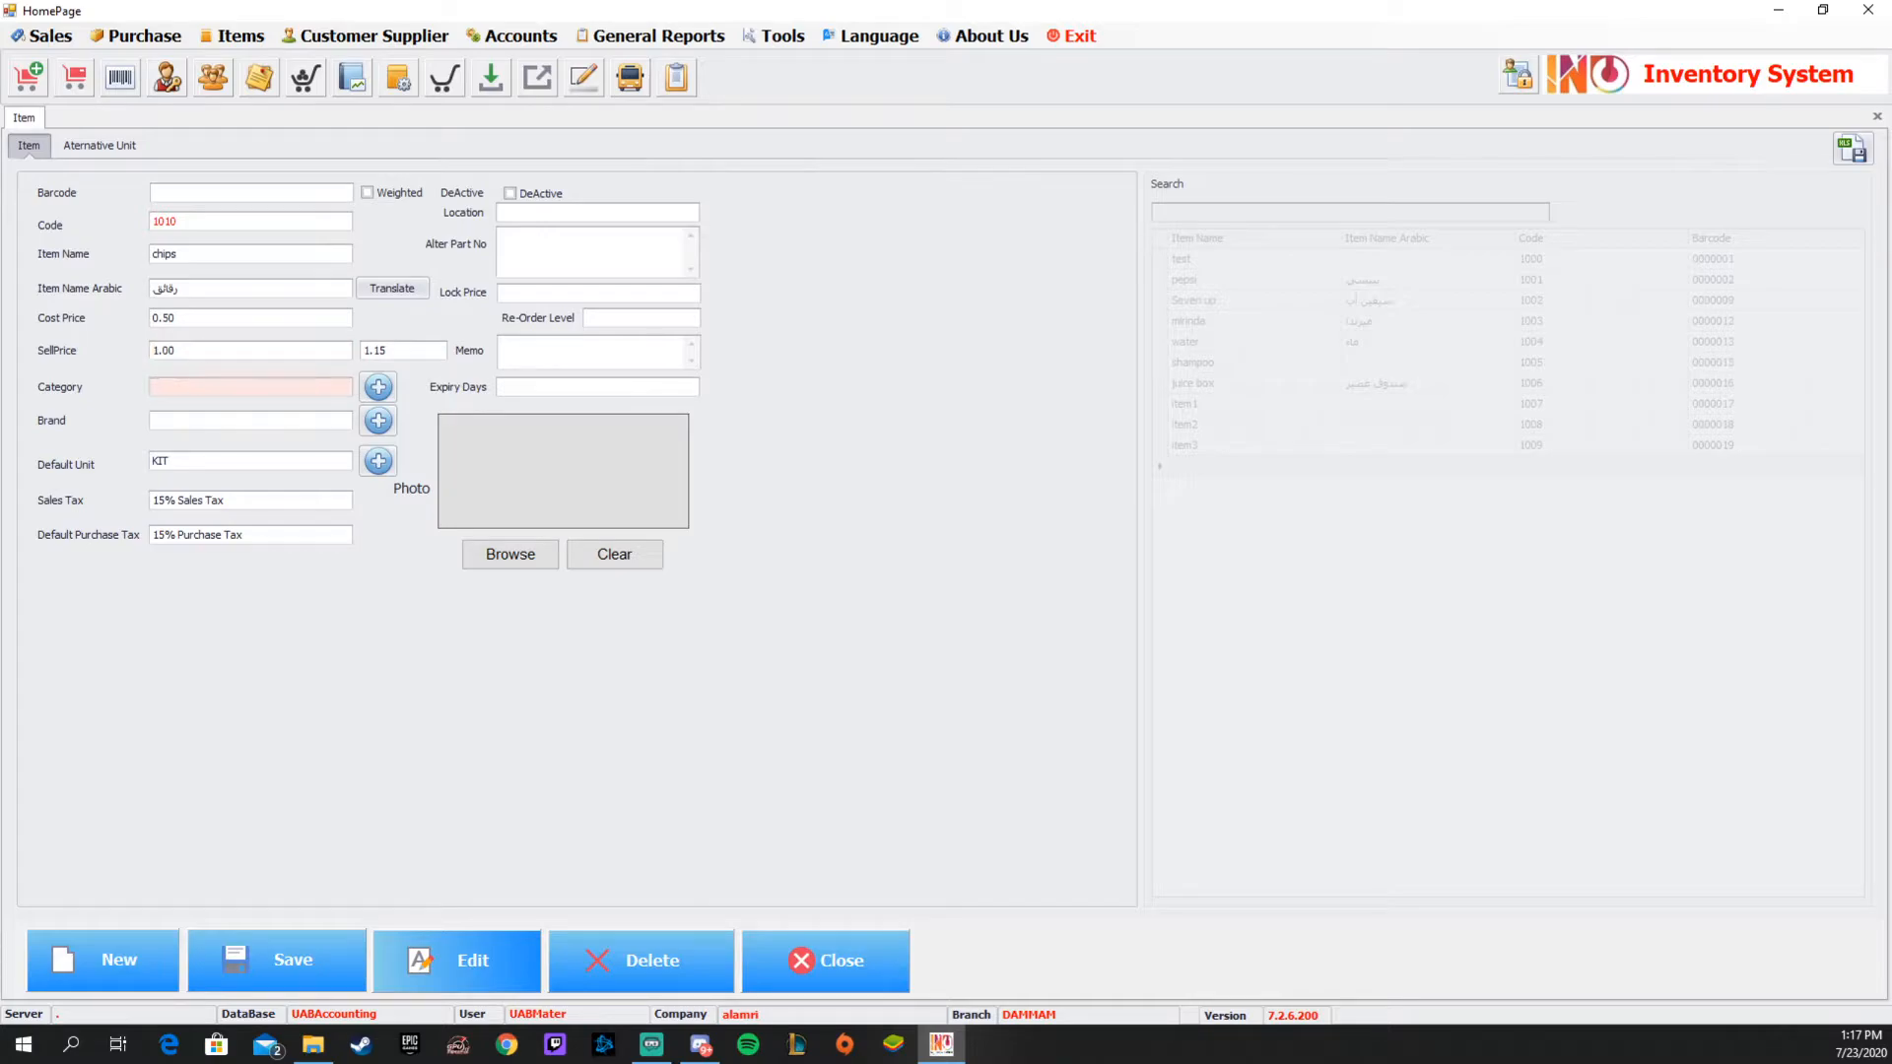
# Set the tax-inclusive sell price of the chips item to 1.
pyautogui.click(376, 348)
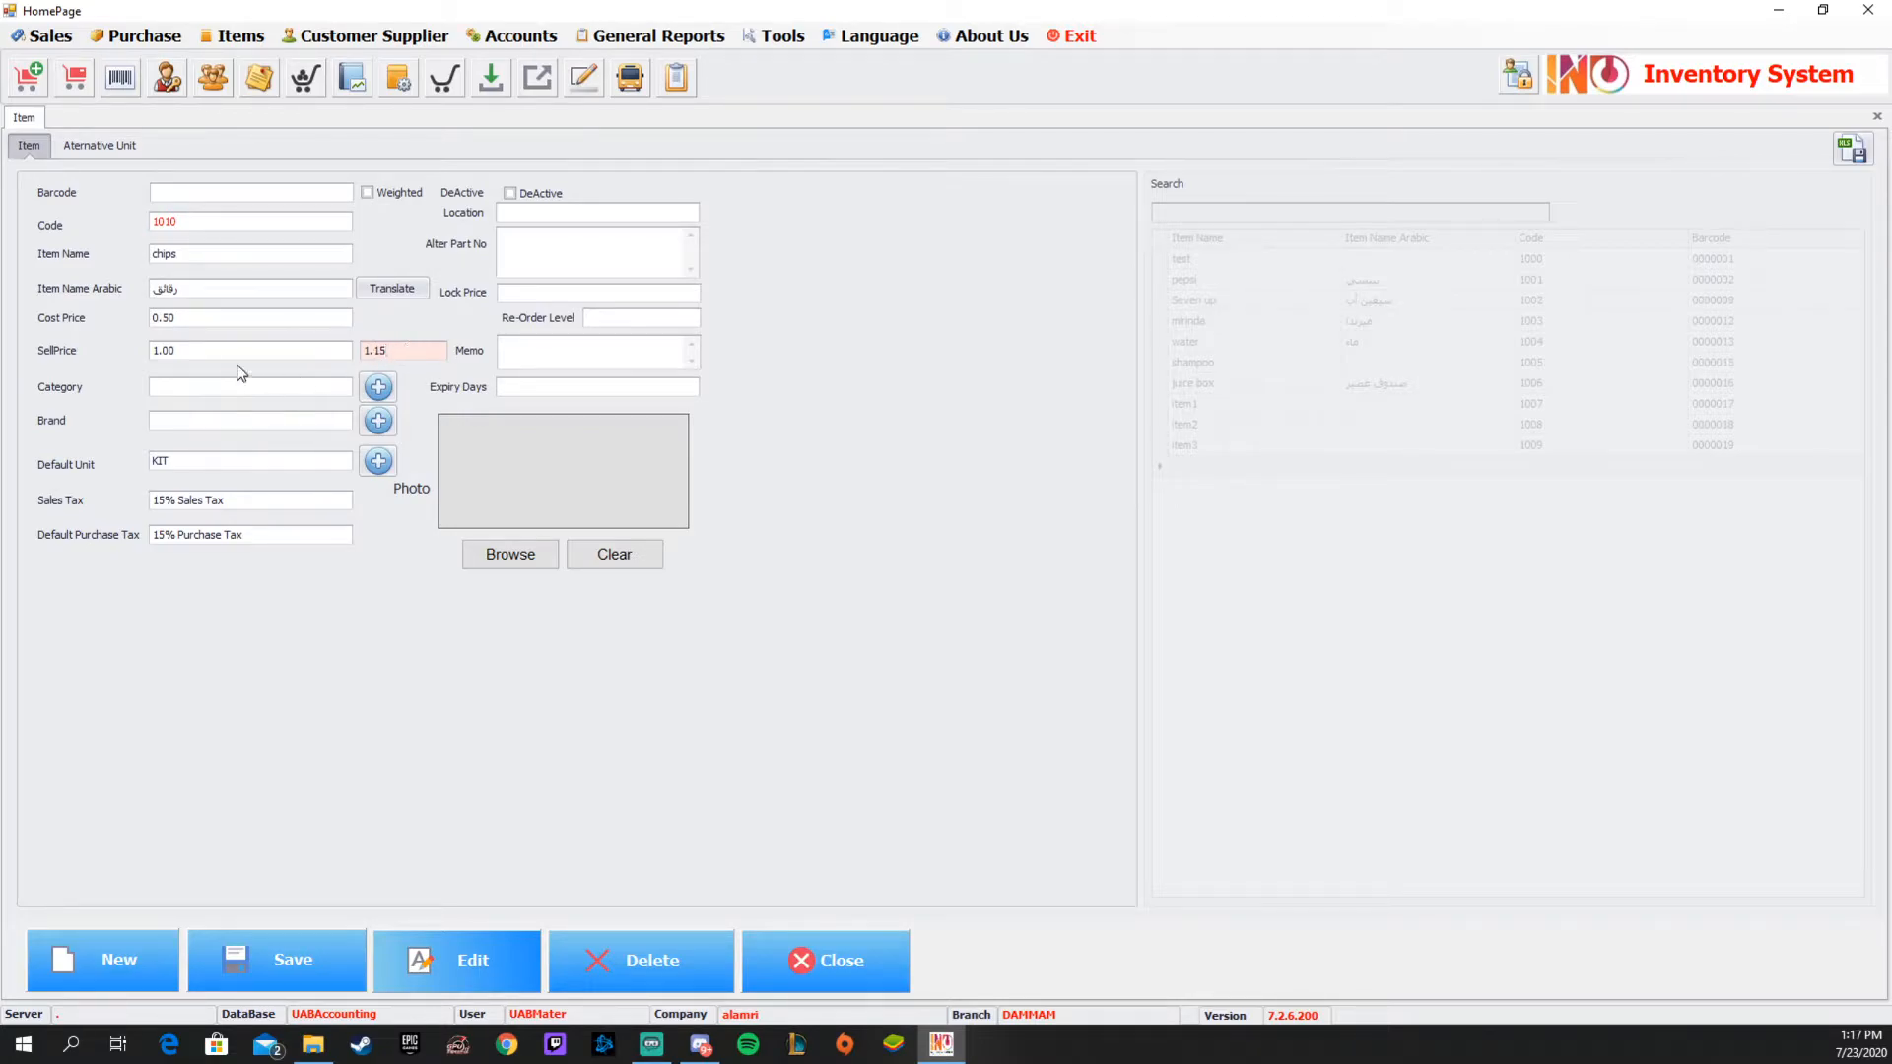
pyautogui.doubleClick(392, 352)
pyautogui.write('1')
pyautogui.press('Tab')
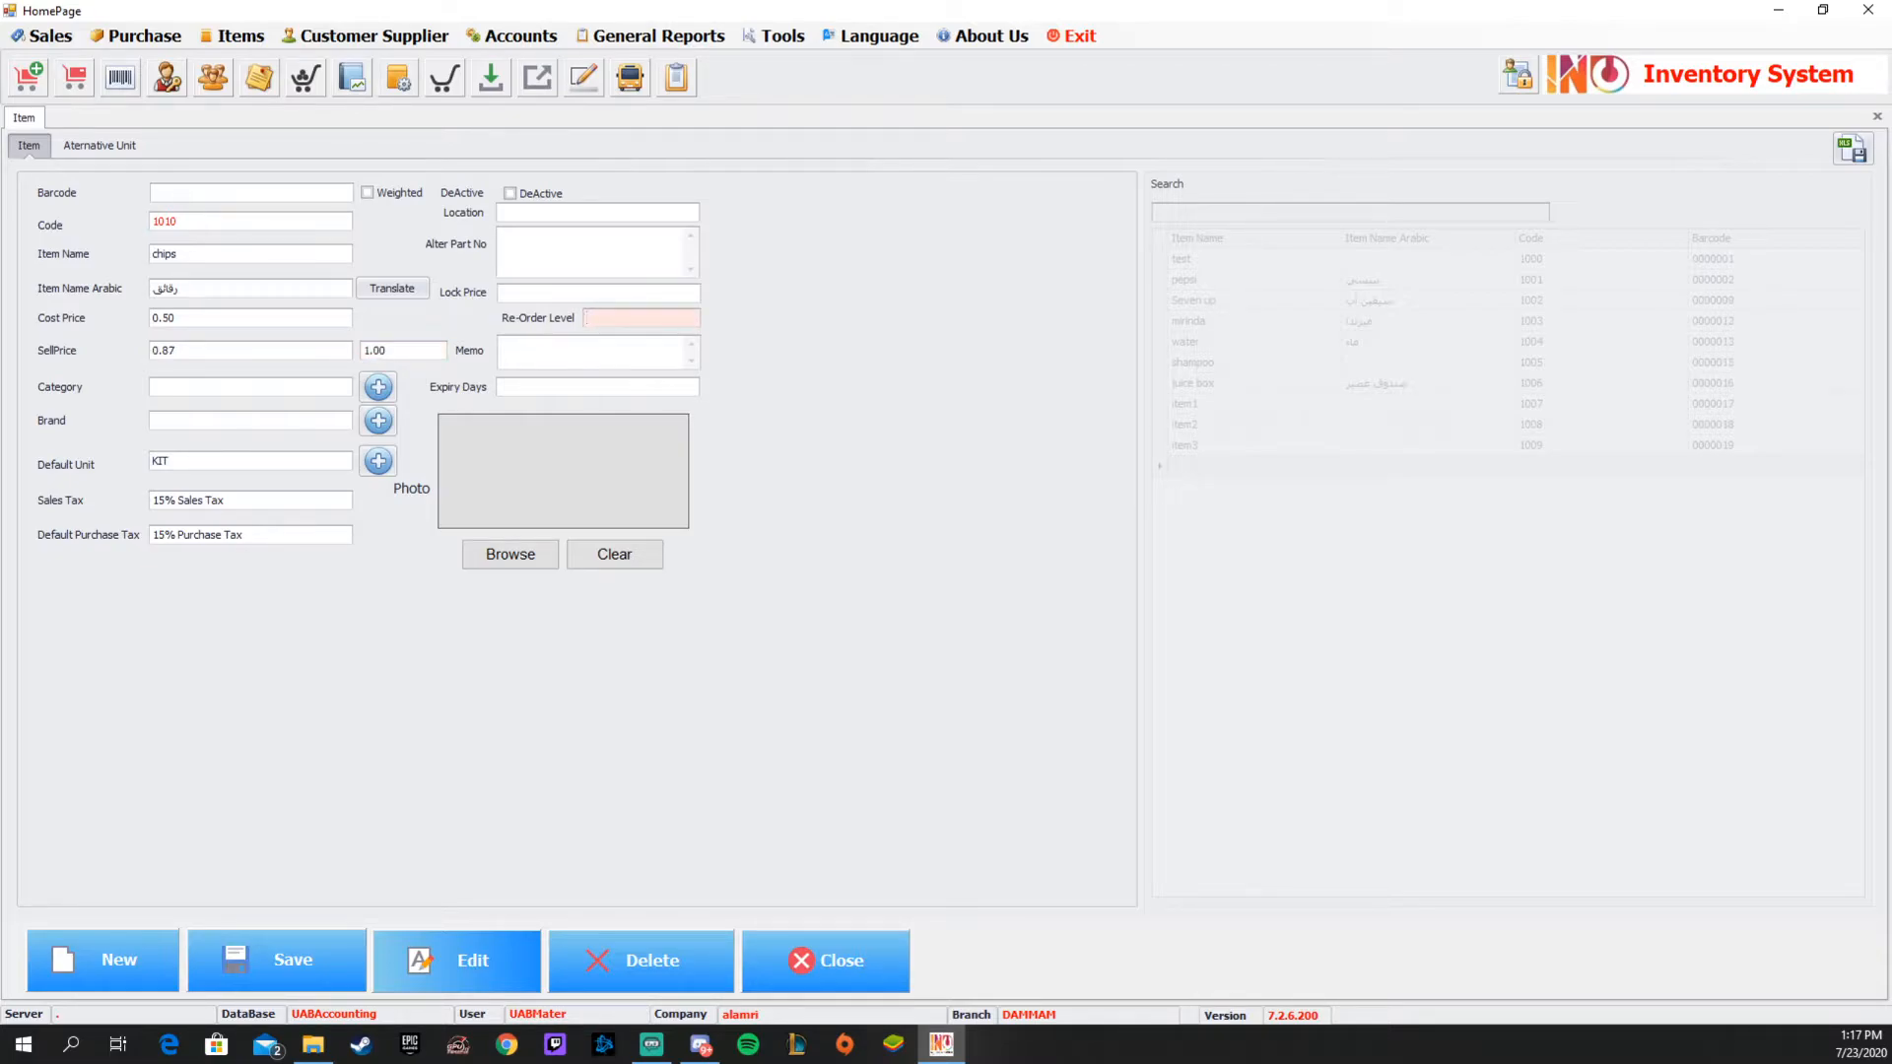
pyautogui.click(164, 353)
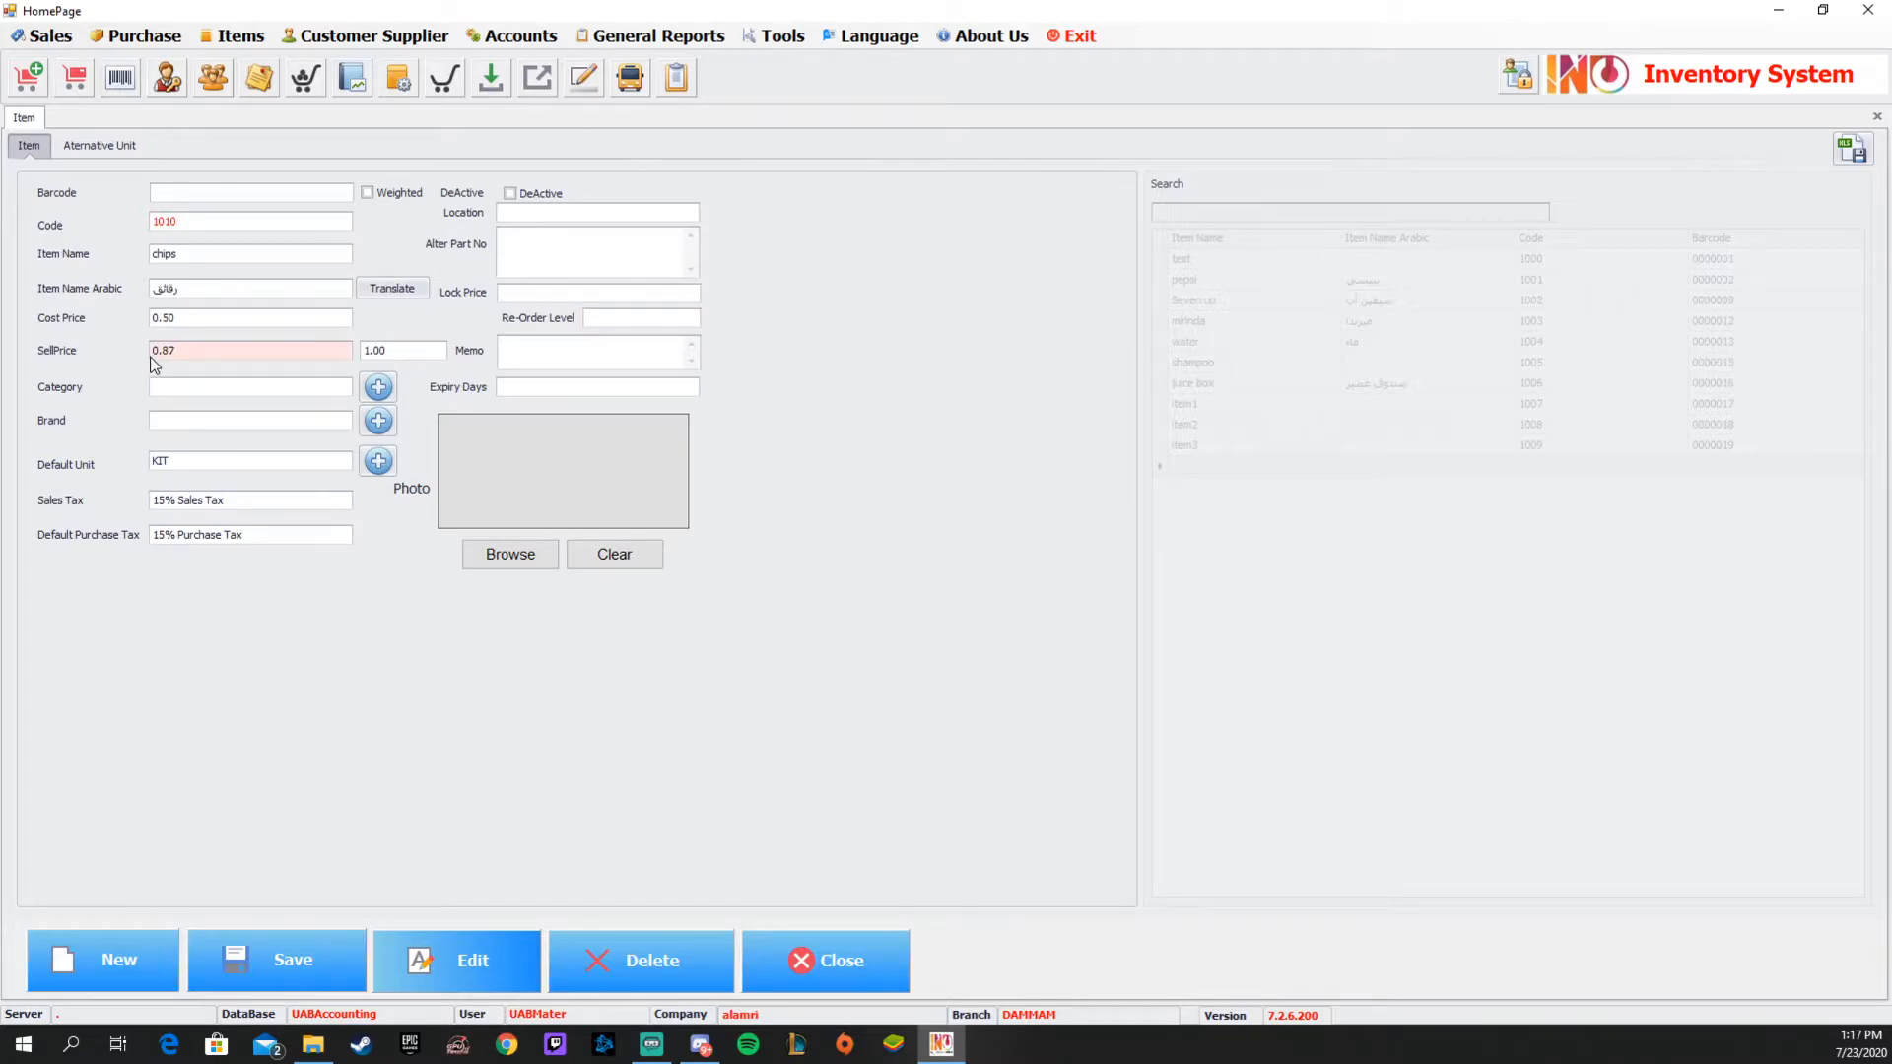
pyautogui.click(401, 352)
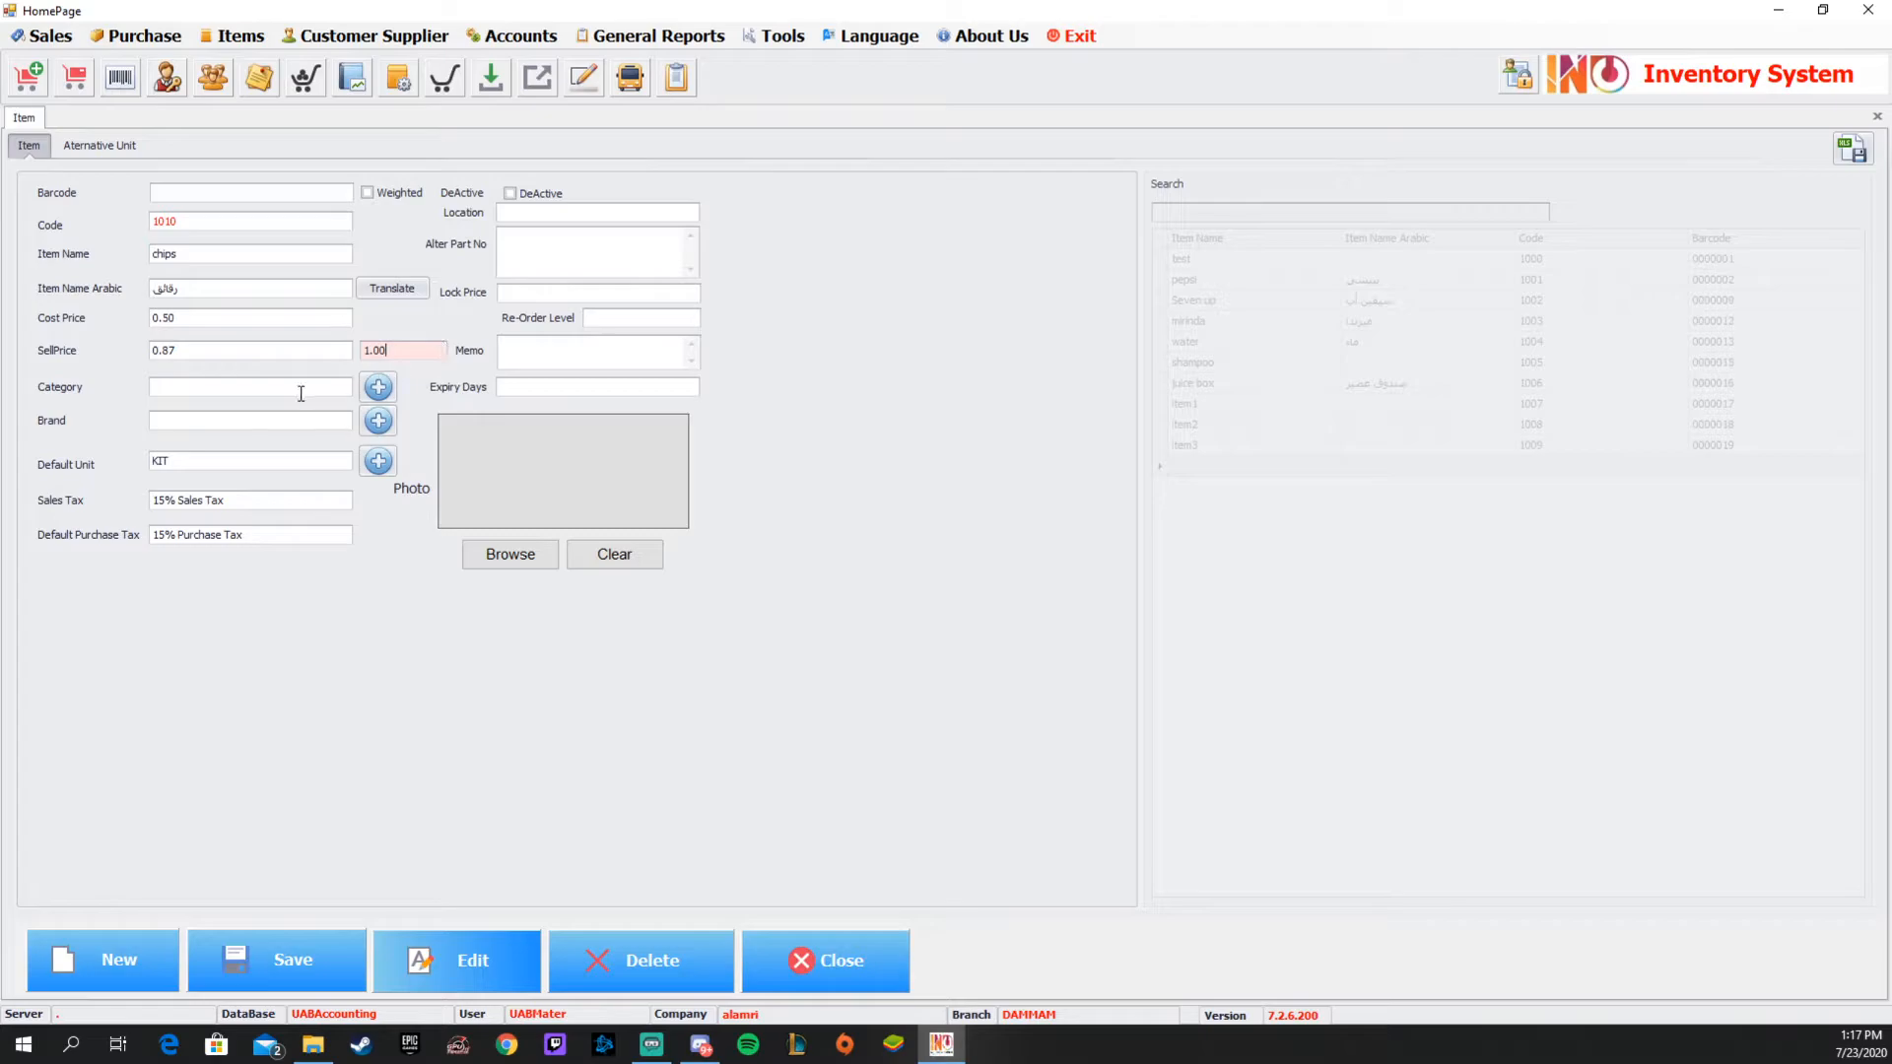
# Create and save a new item category named Food.
pyautogui.click(299, 393)
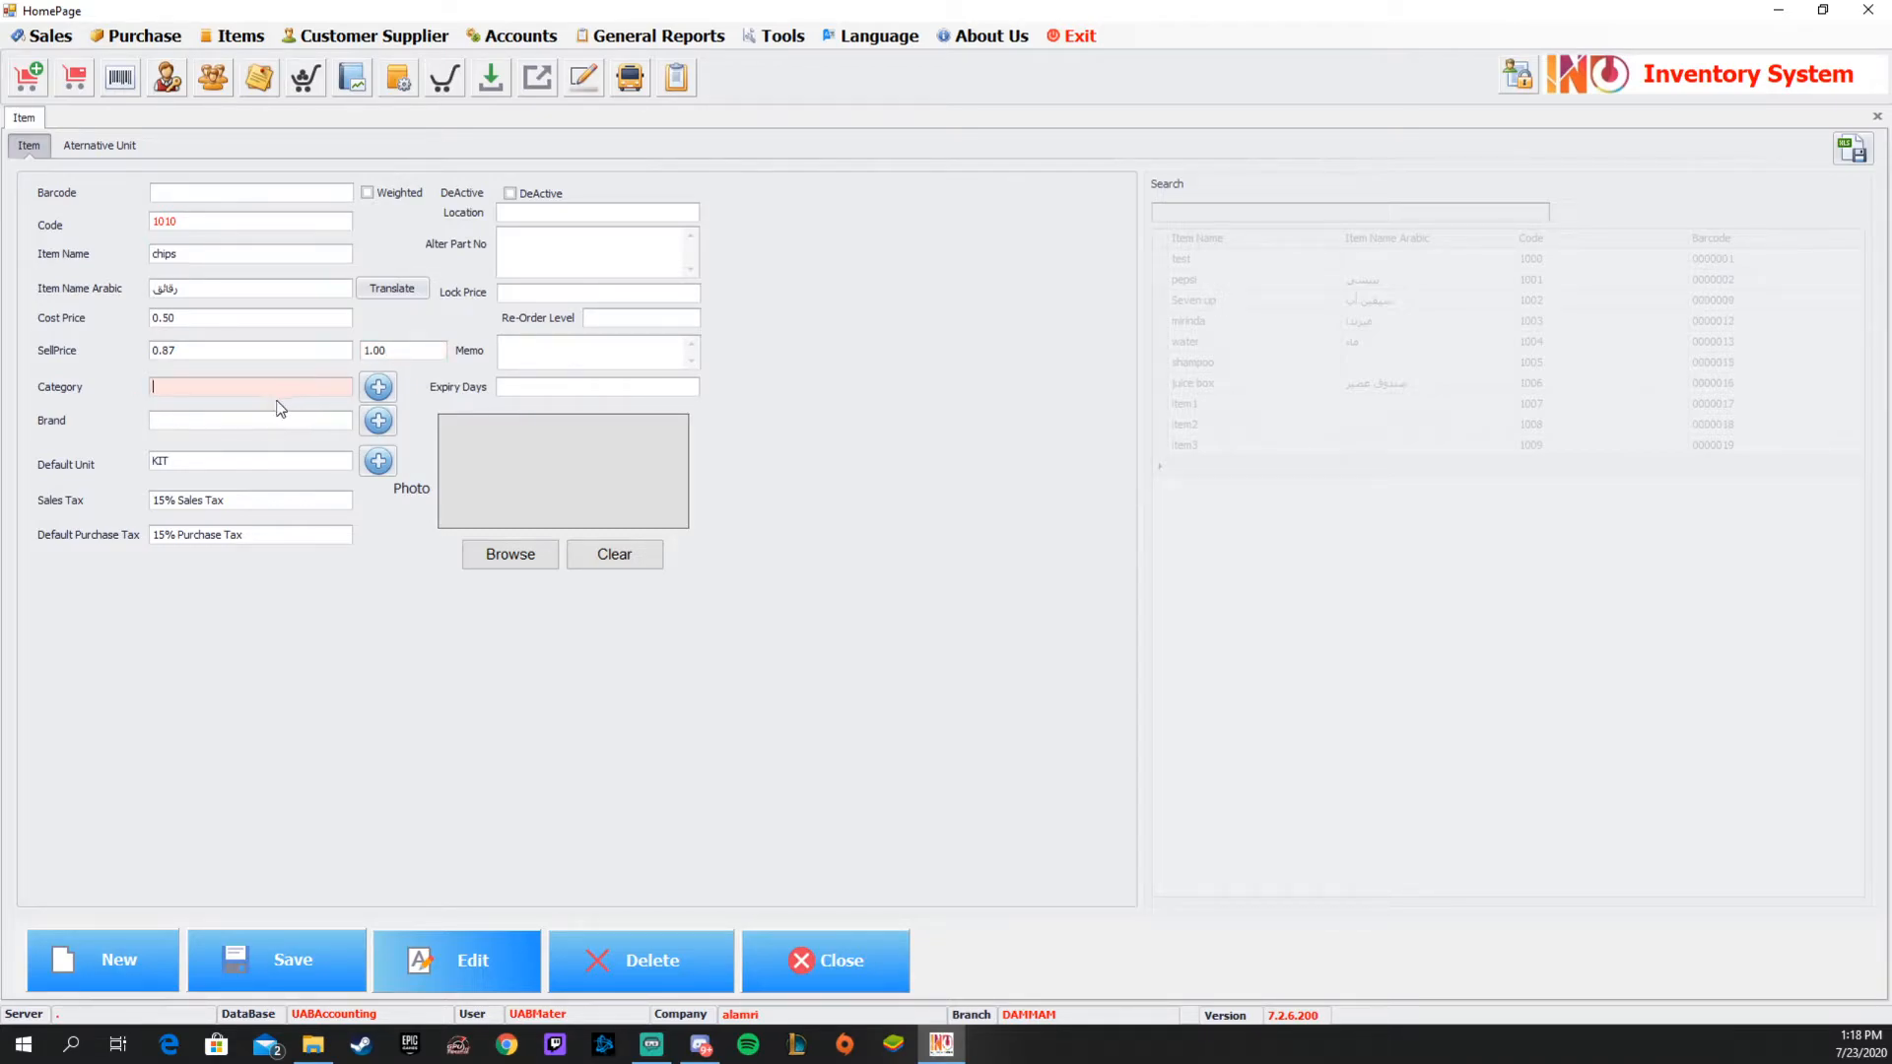
pyautogui.click(382, 394)
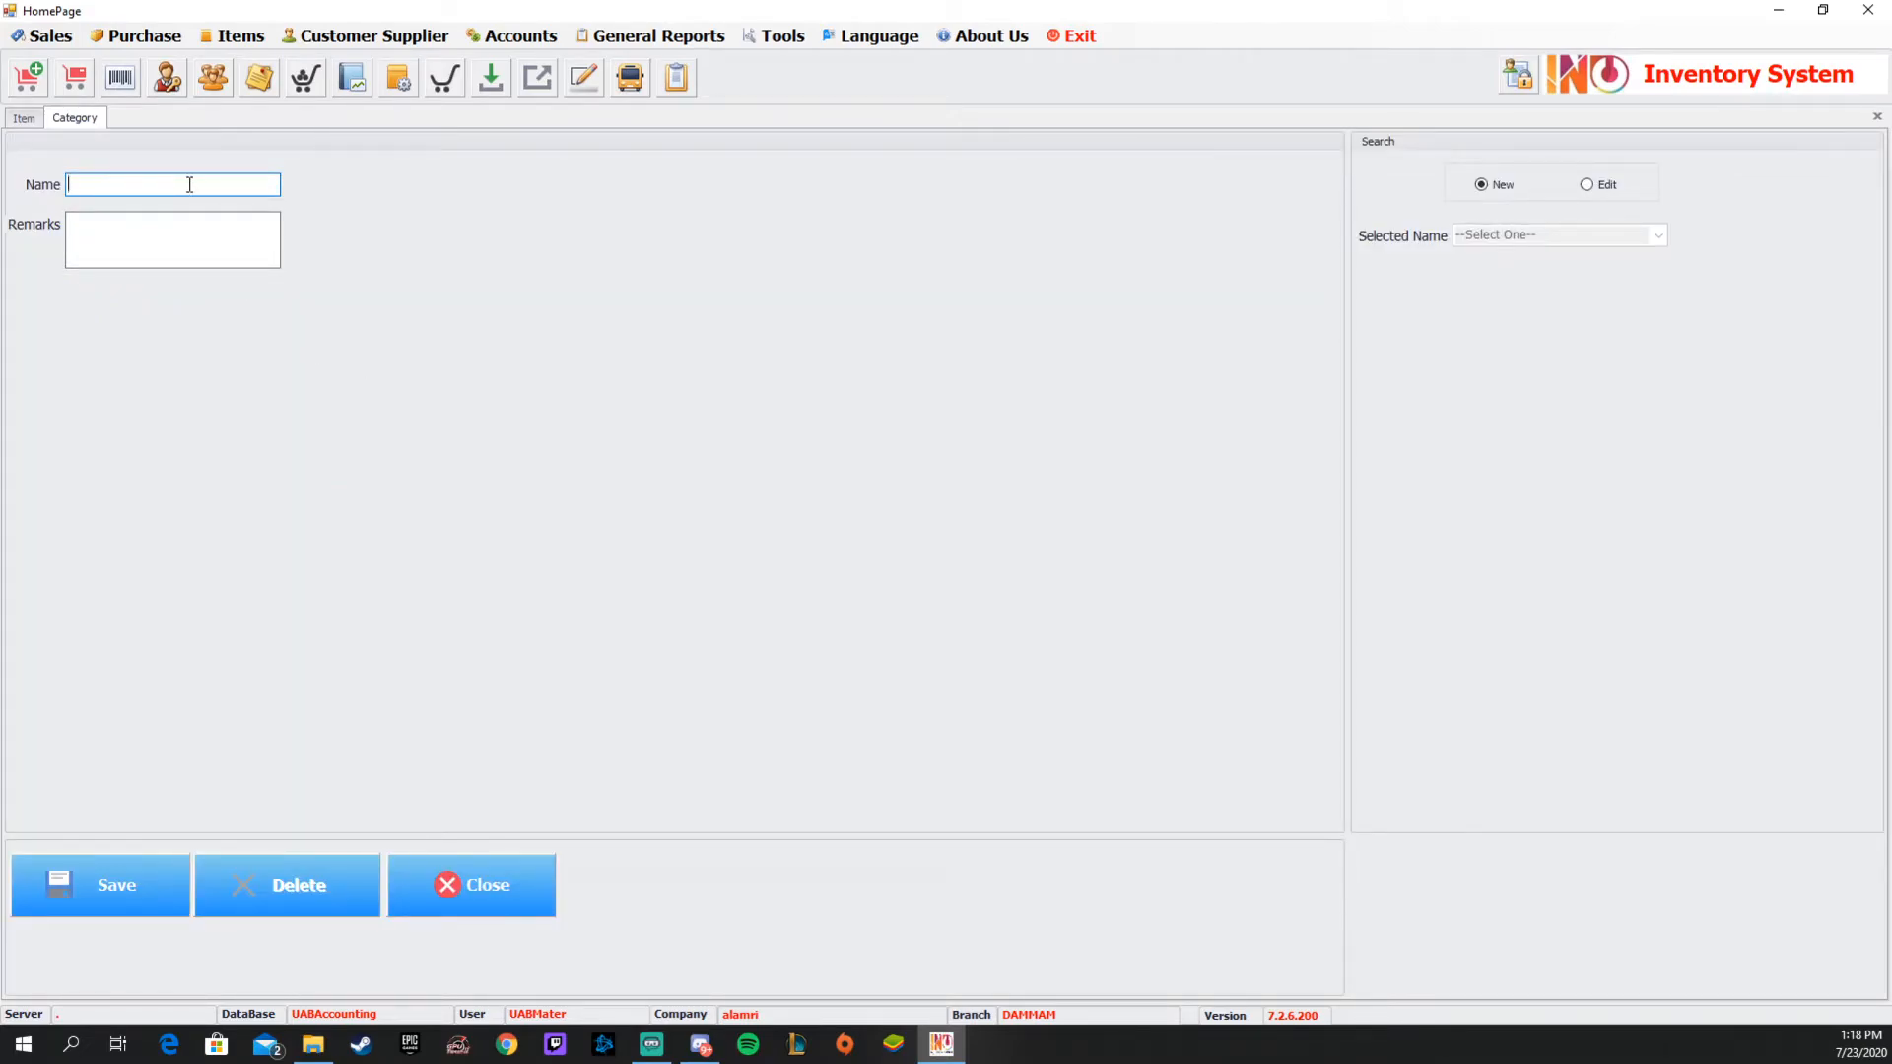
pyautogui.write('Food')
pyautogui.click(127, 860)
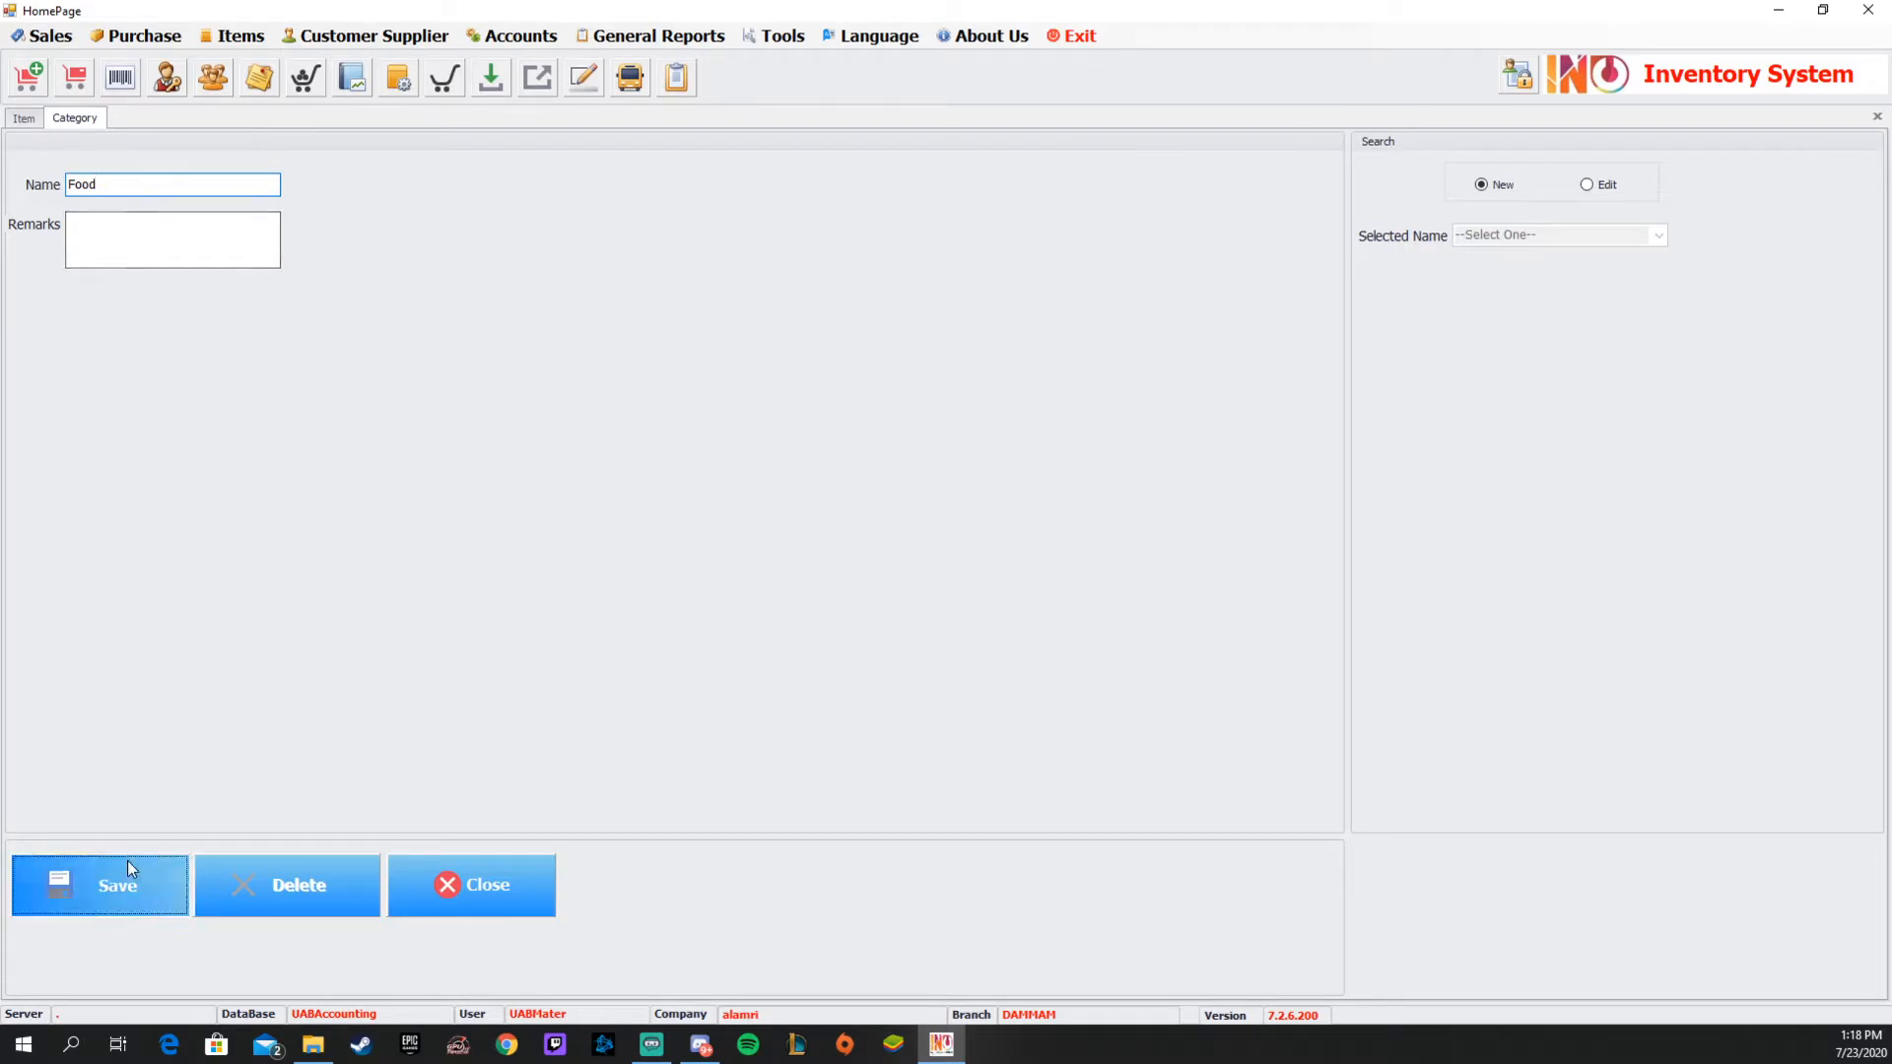
# Return to the chips item and assign it to the Food category.
pyautogui.click(28, 118)
pyautogui.click(249, 387)
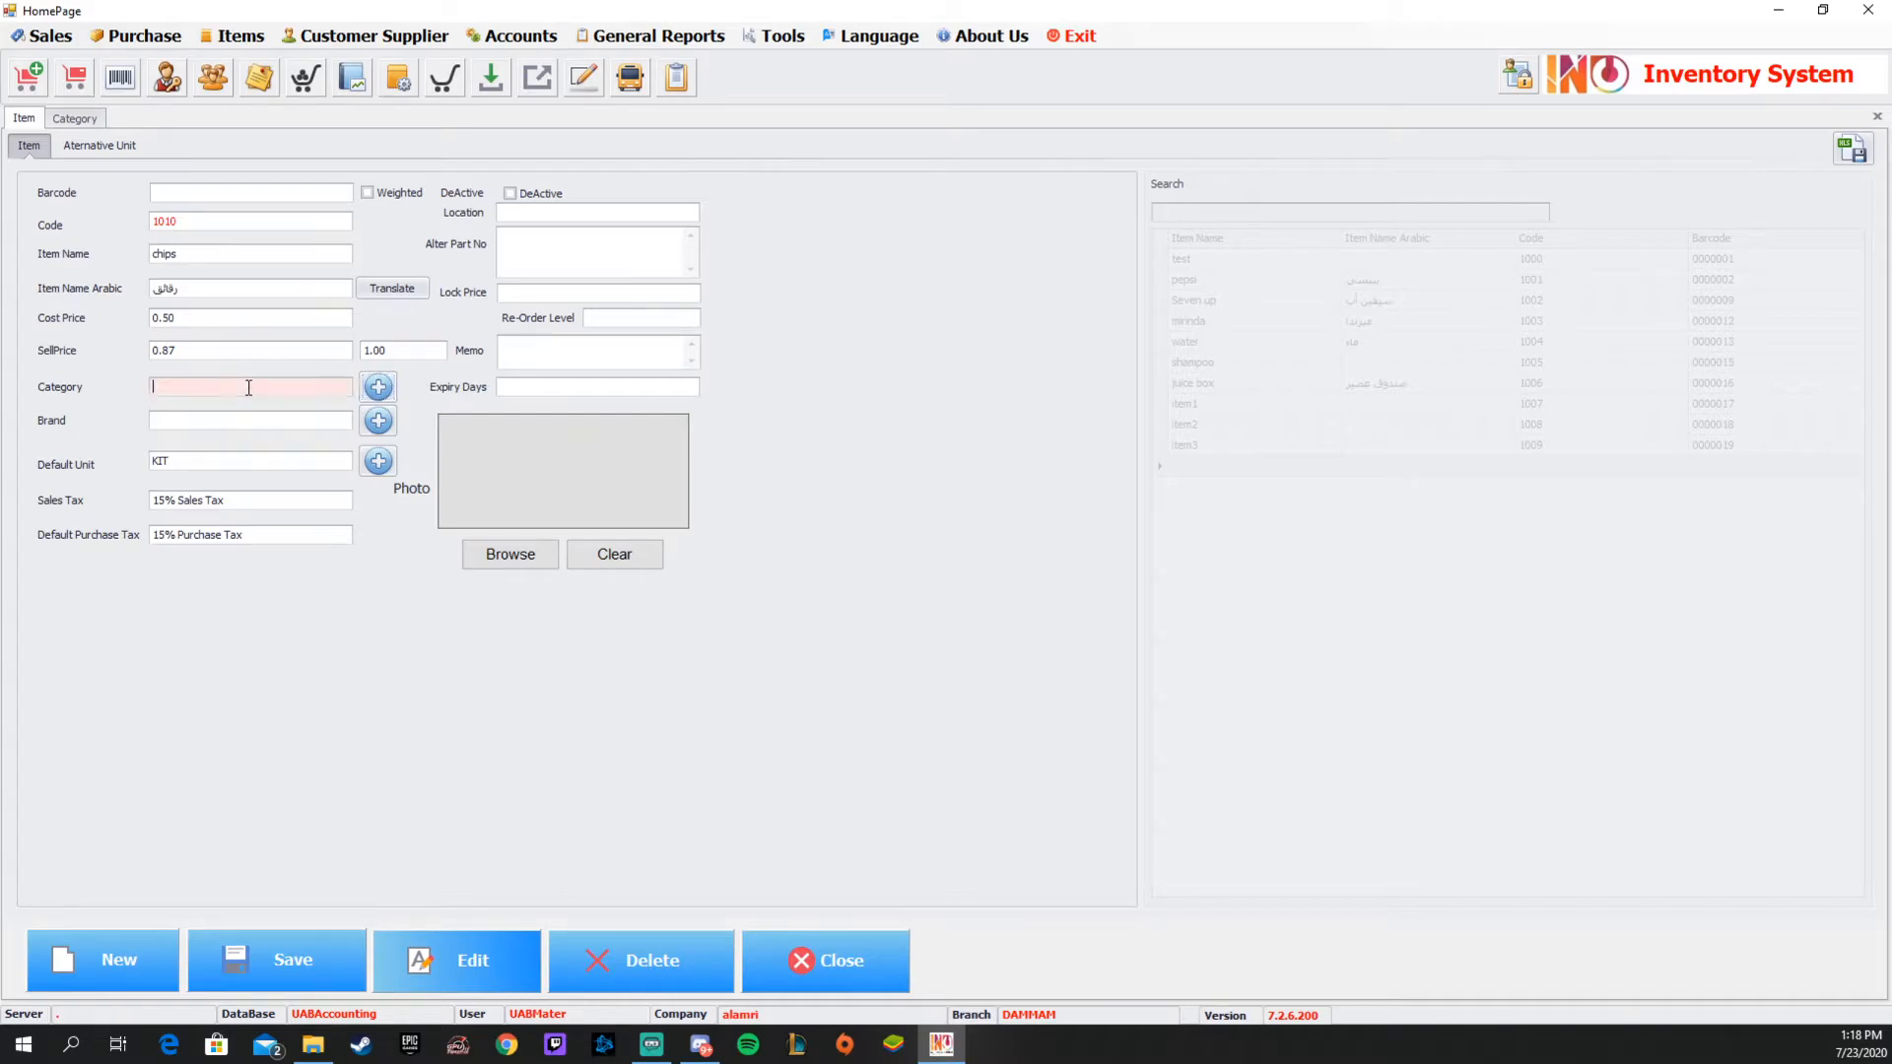
pyautogui.write('f')
pyautogui.click(232, 452)
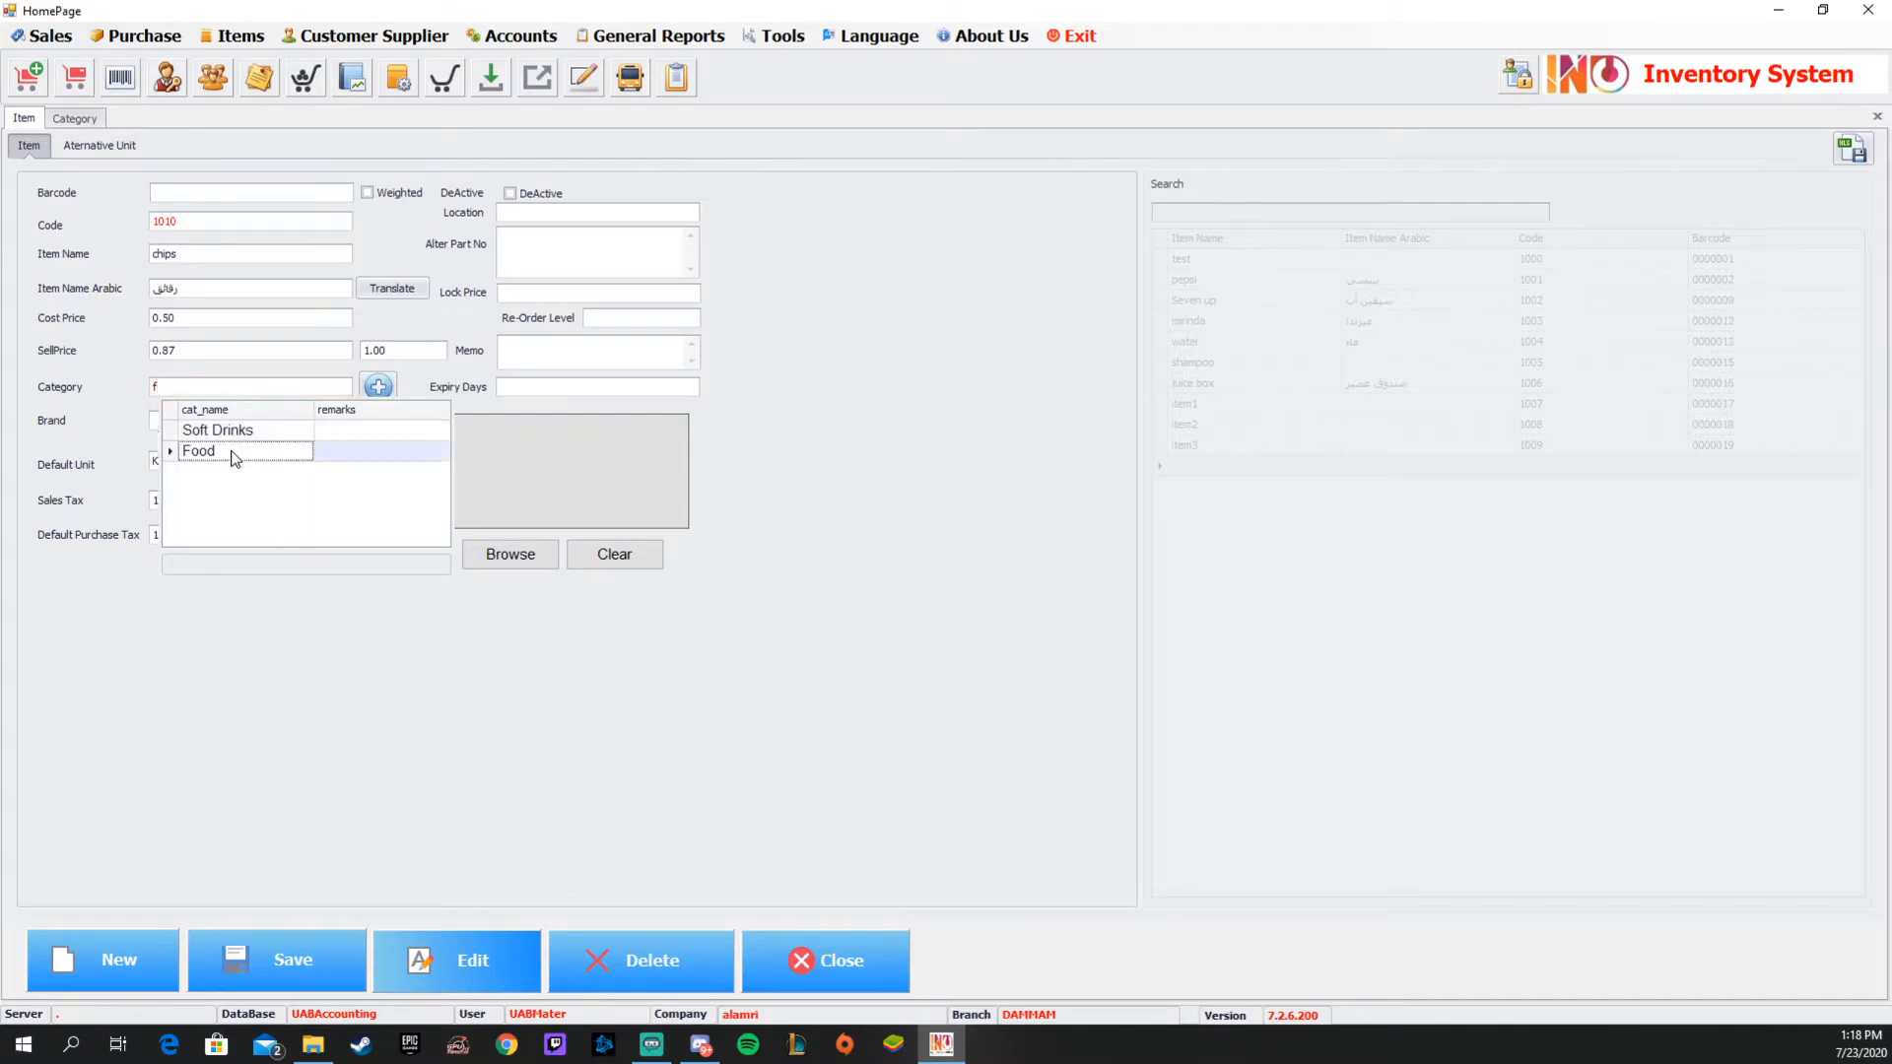
# Change the chips item's default unit to Pcs.
pyautogui.click(244, 421)
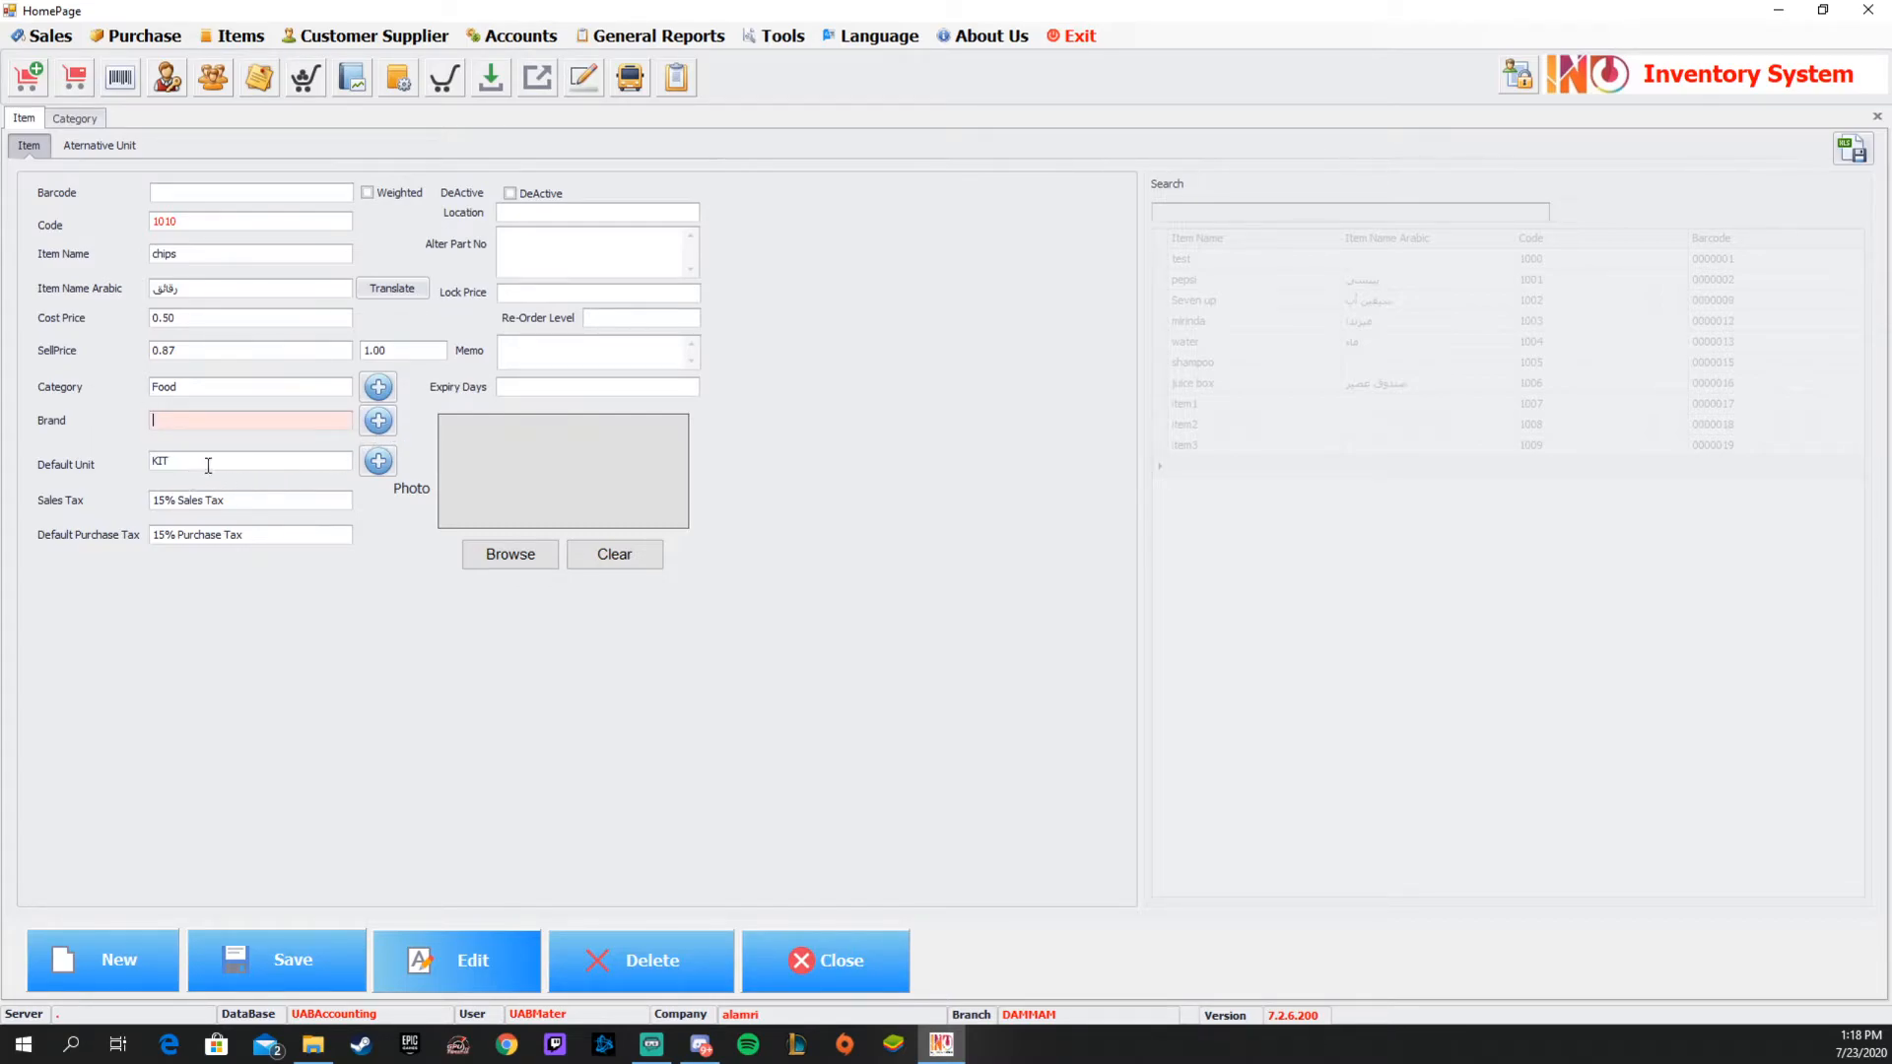
pyautogui.click(261, 463)
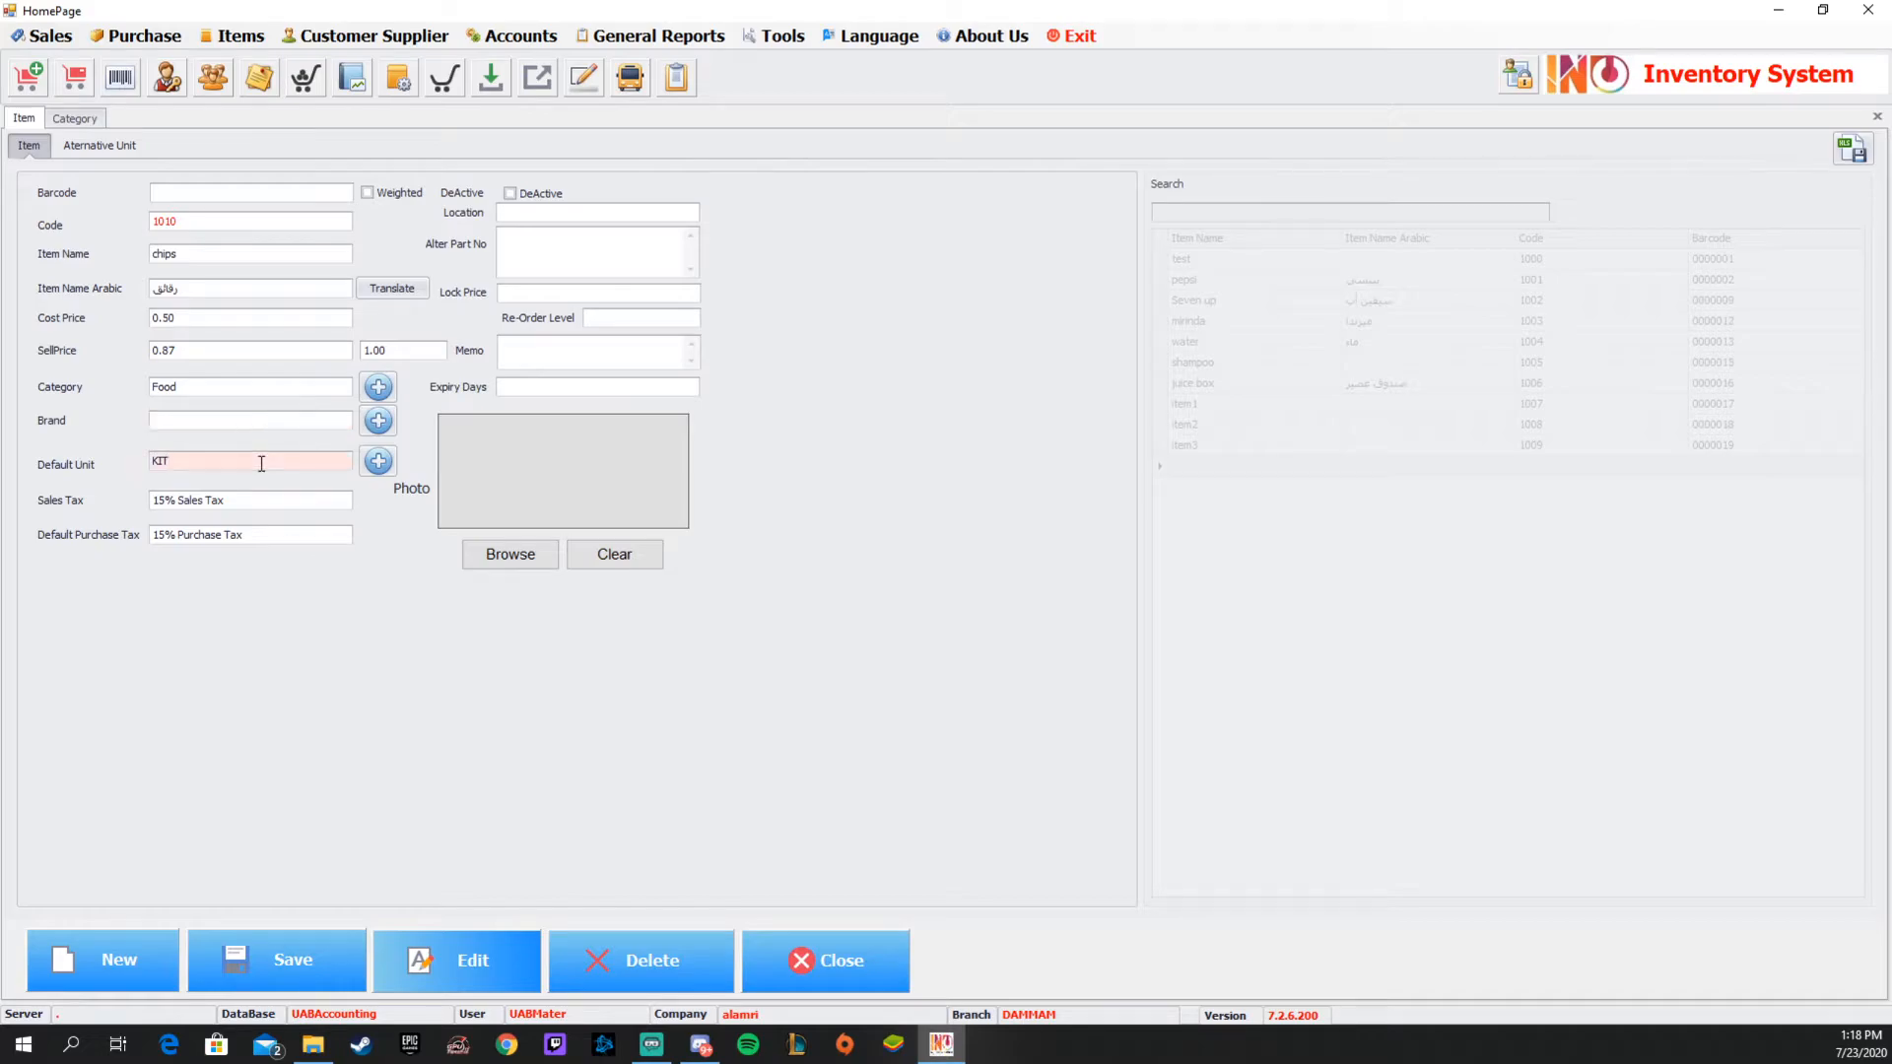
pyautogui.doubleClick(261, 464)
pyautogui.write('pcs')
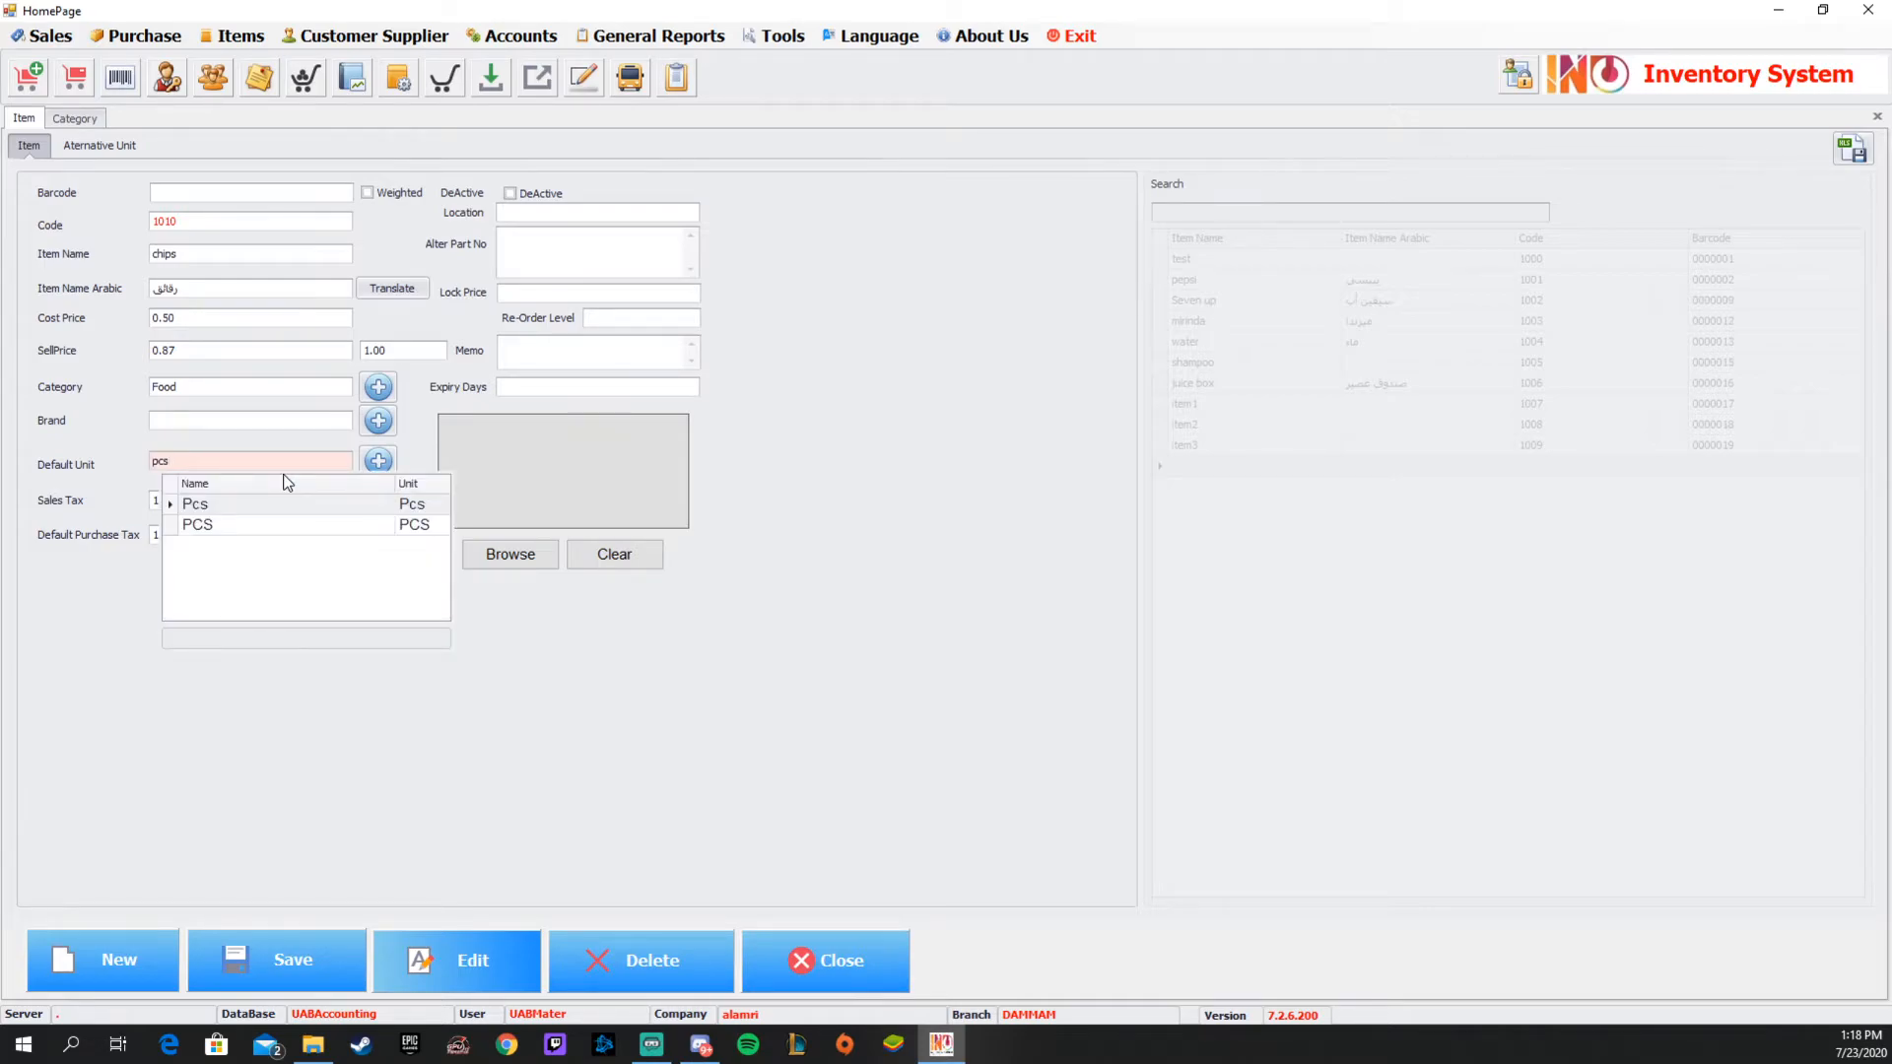
pyautogui.click(289, 502)
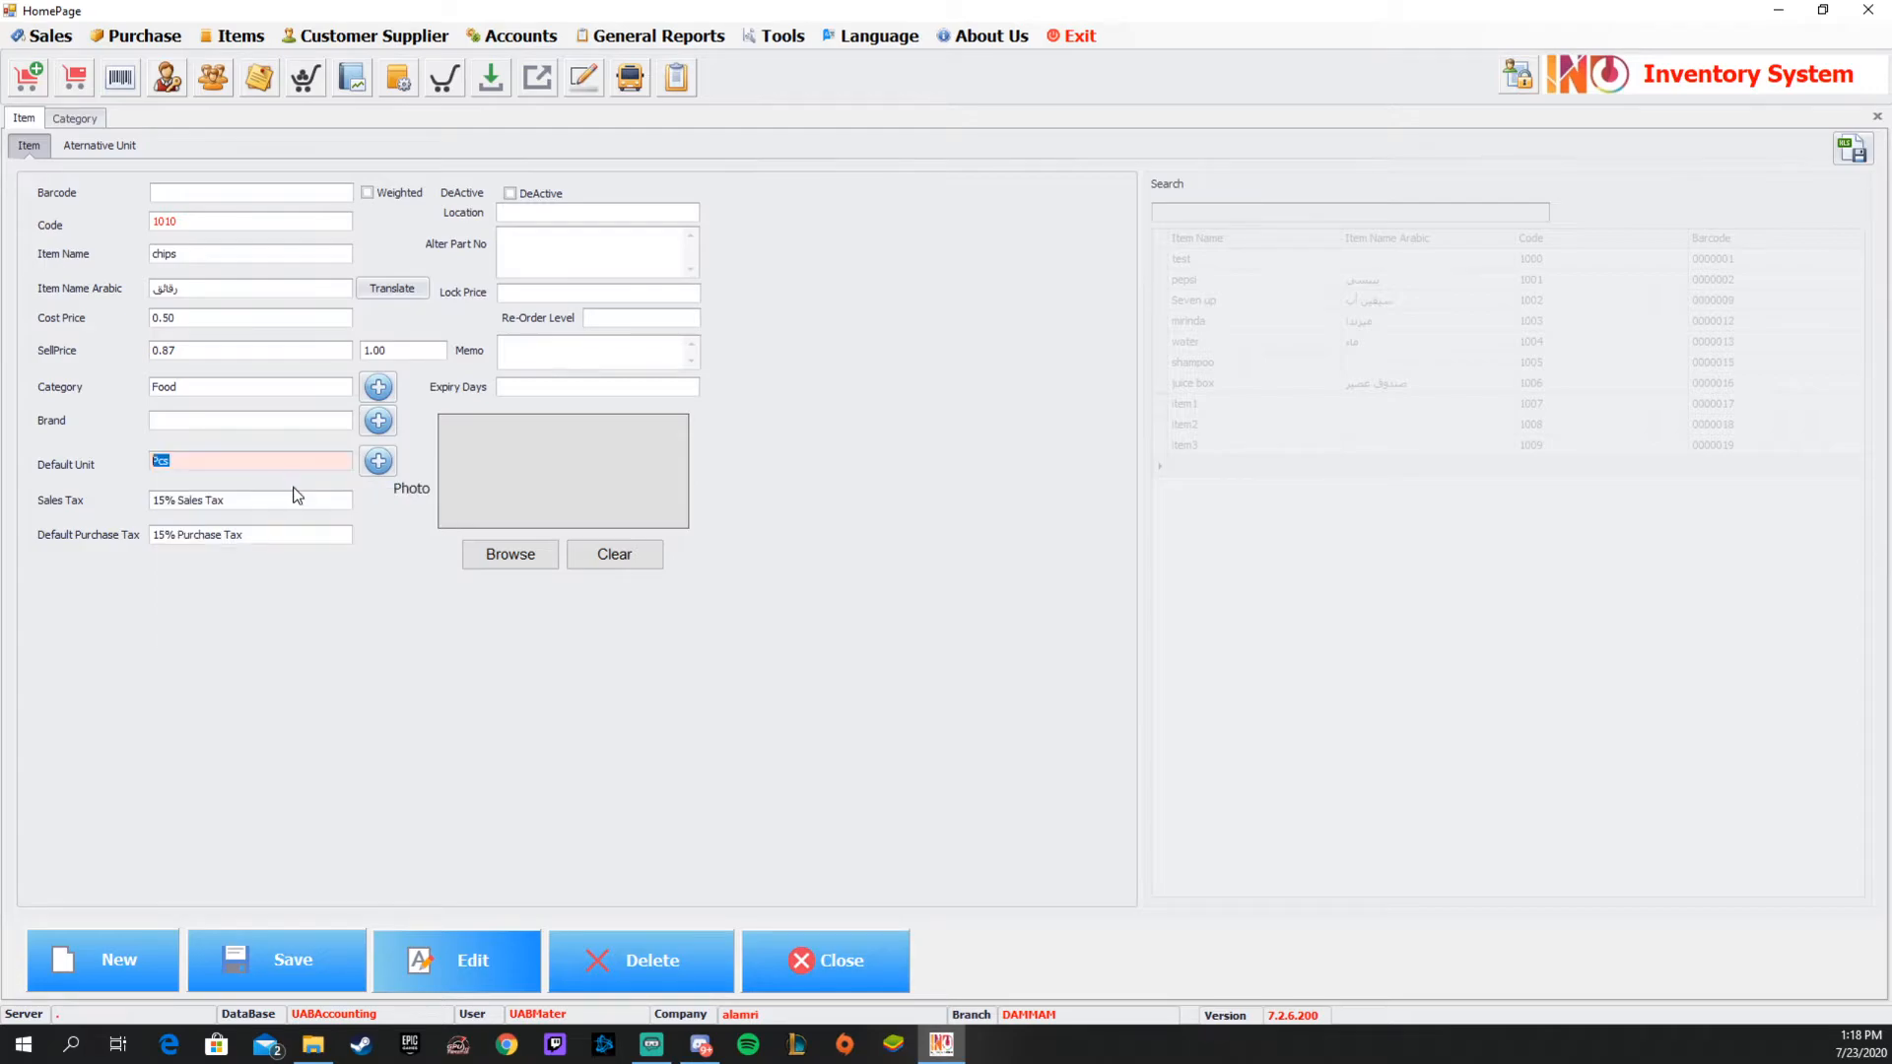
pyautogui.click(226, 463)
pyautogui.click(519, 197)
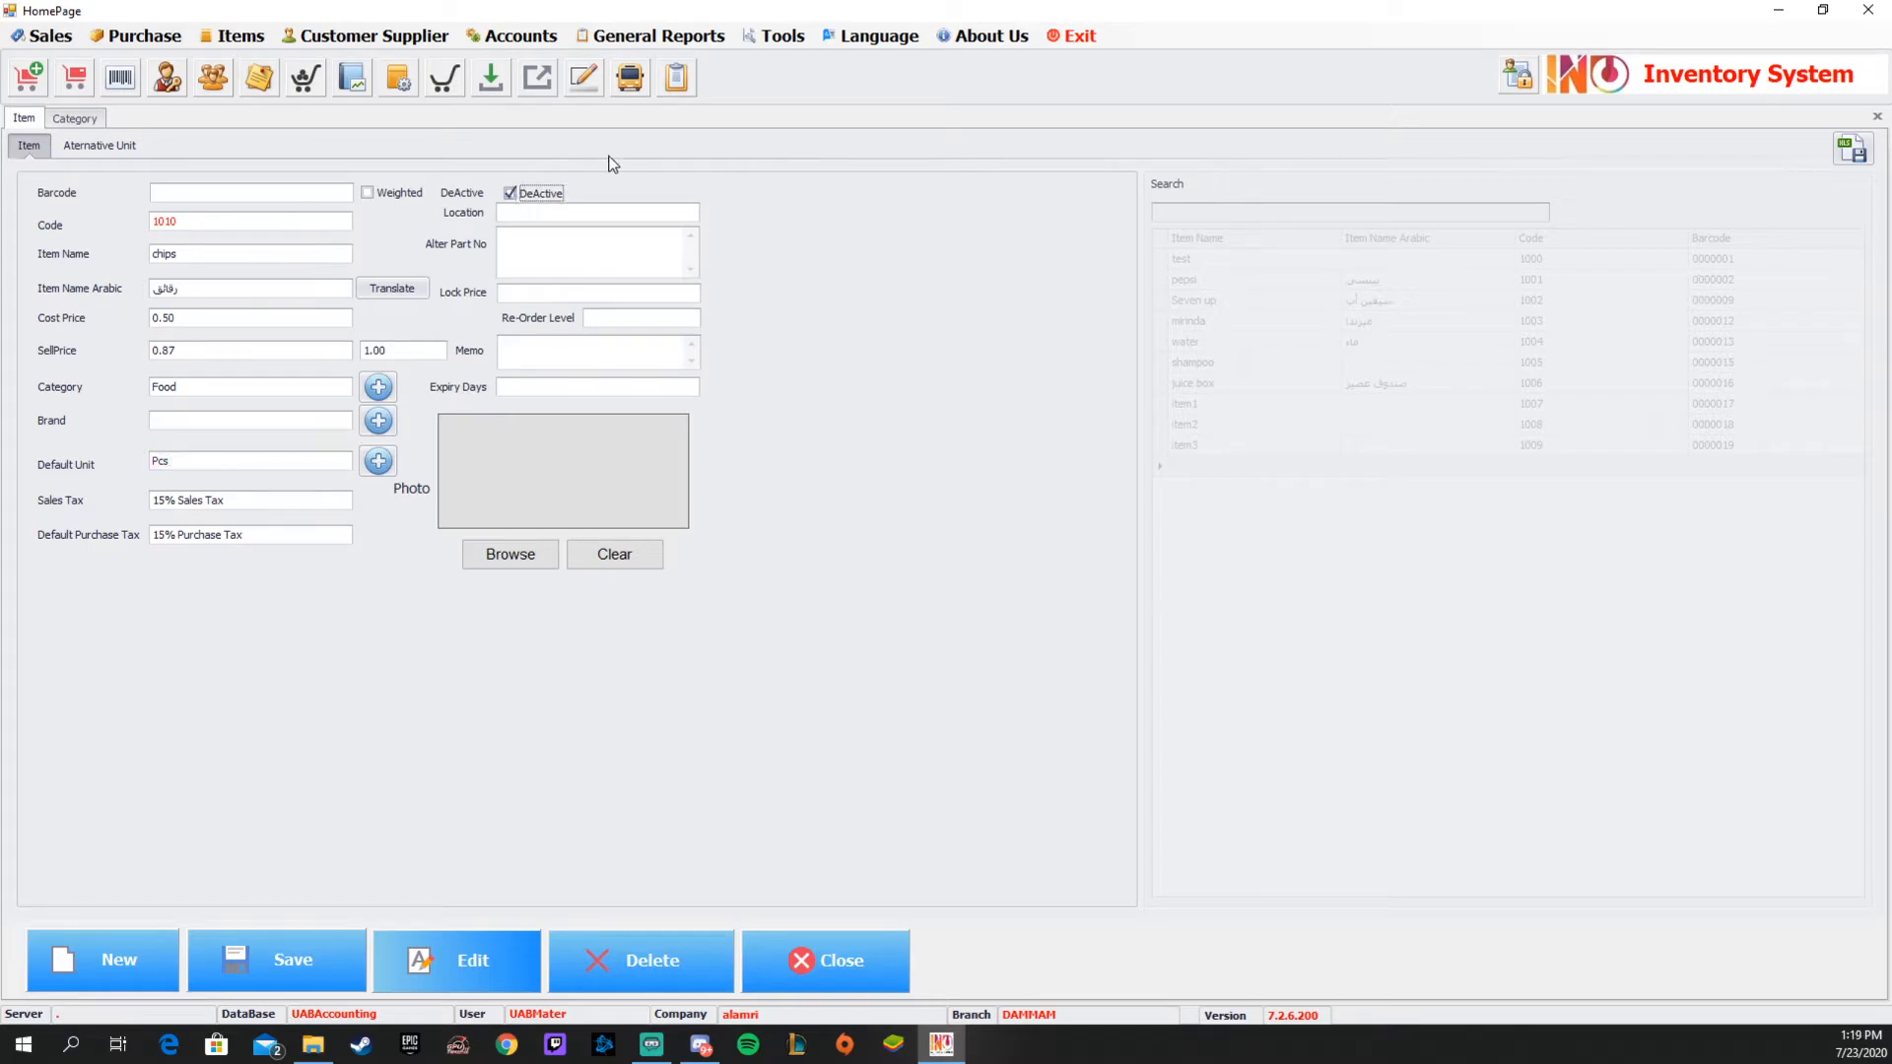
pyautogui.click(510, 195)
pyautogui.click(545, 214)
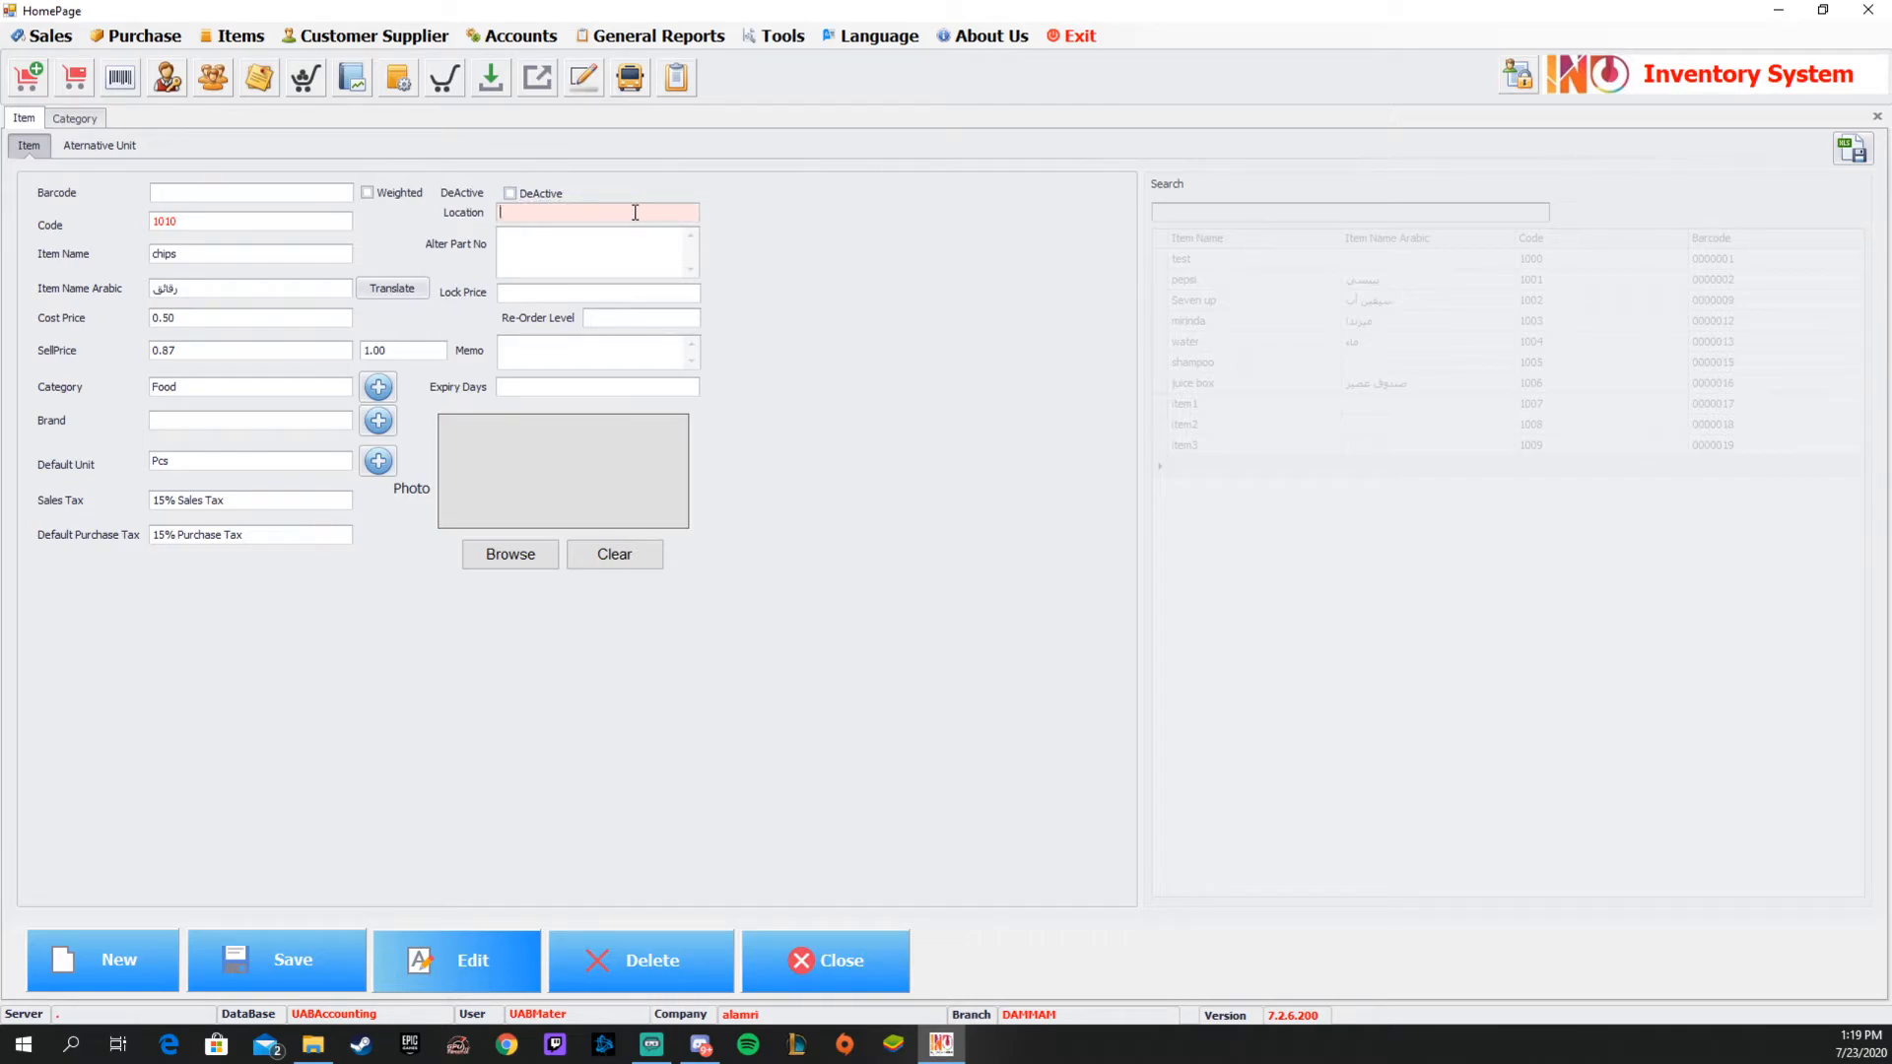
# Enter sa12 as the chips item's alternative part number.
pyautogui.click(549, 260)
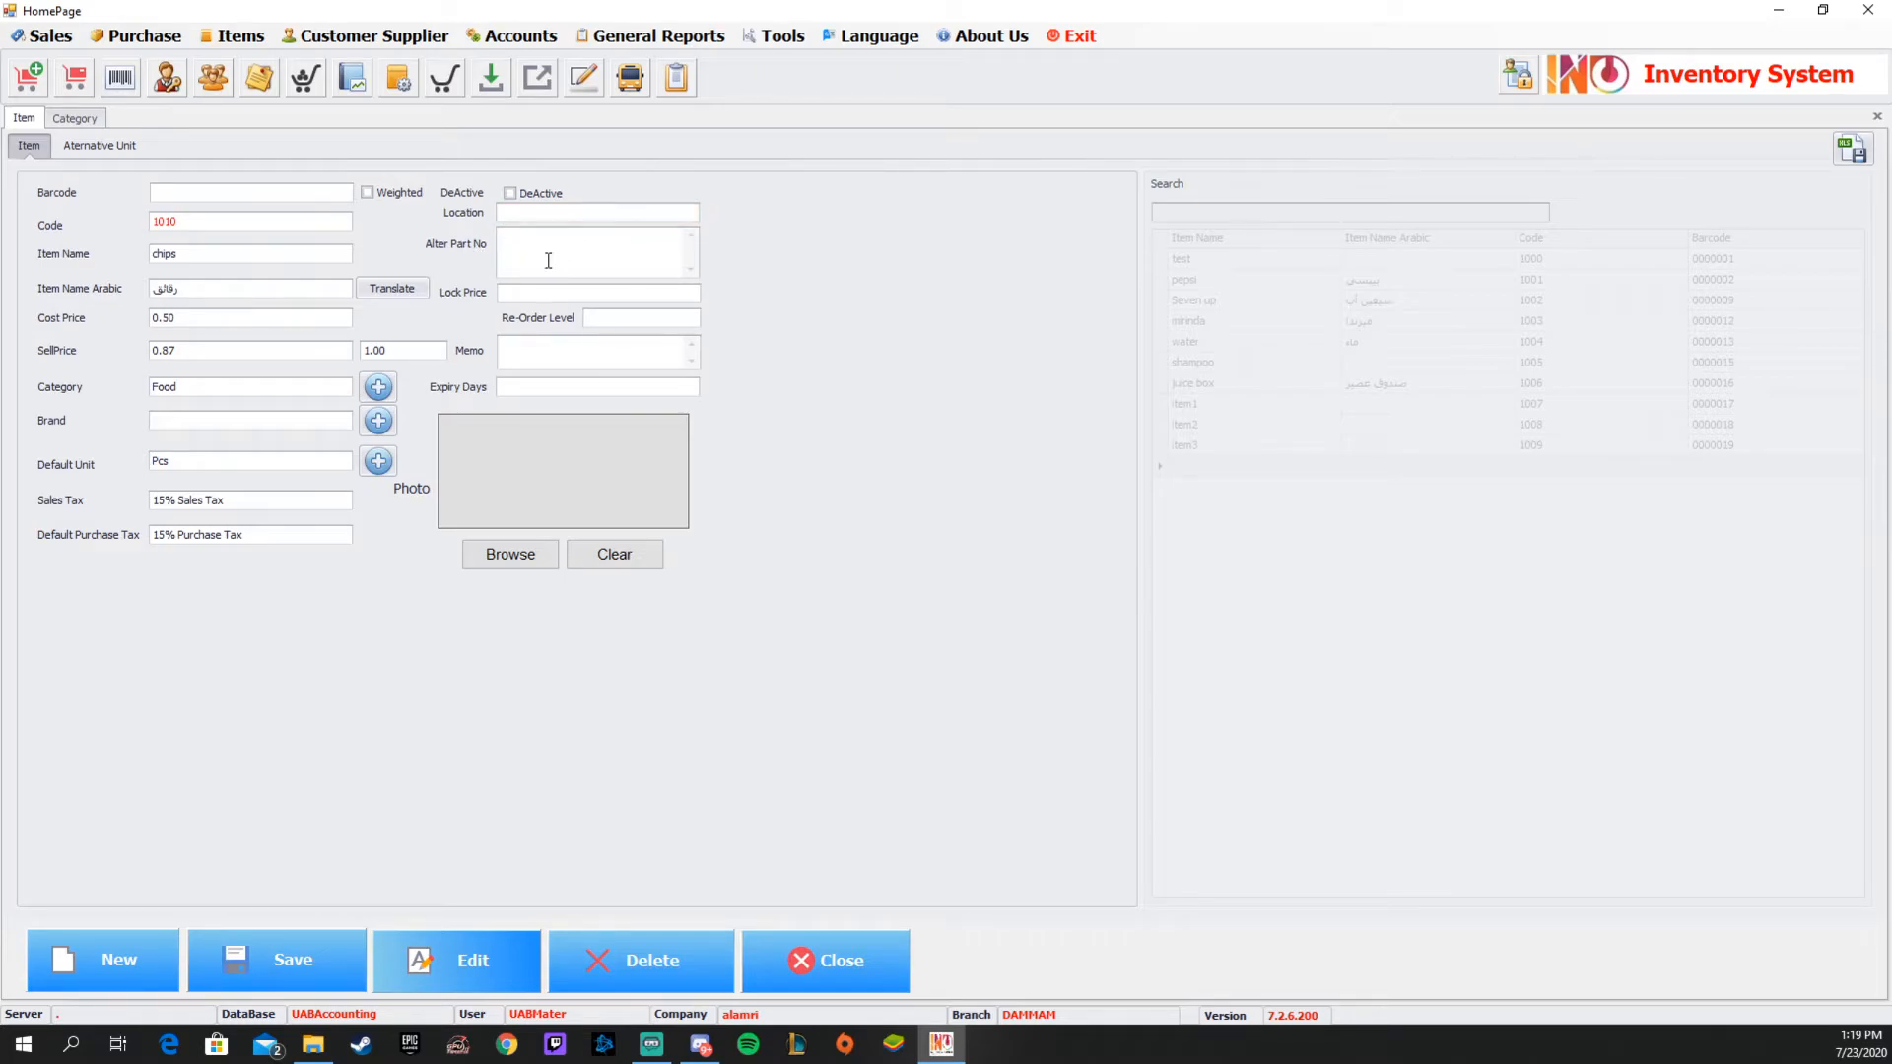
pyautogui.write('sa12')
pyautogui.click(207, 224)
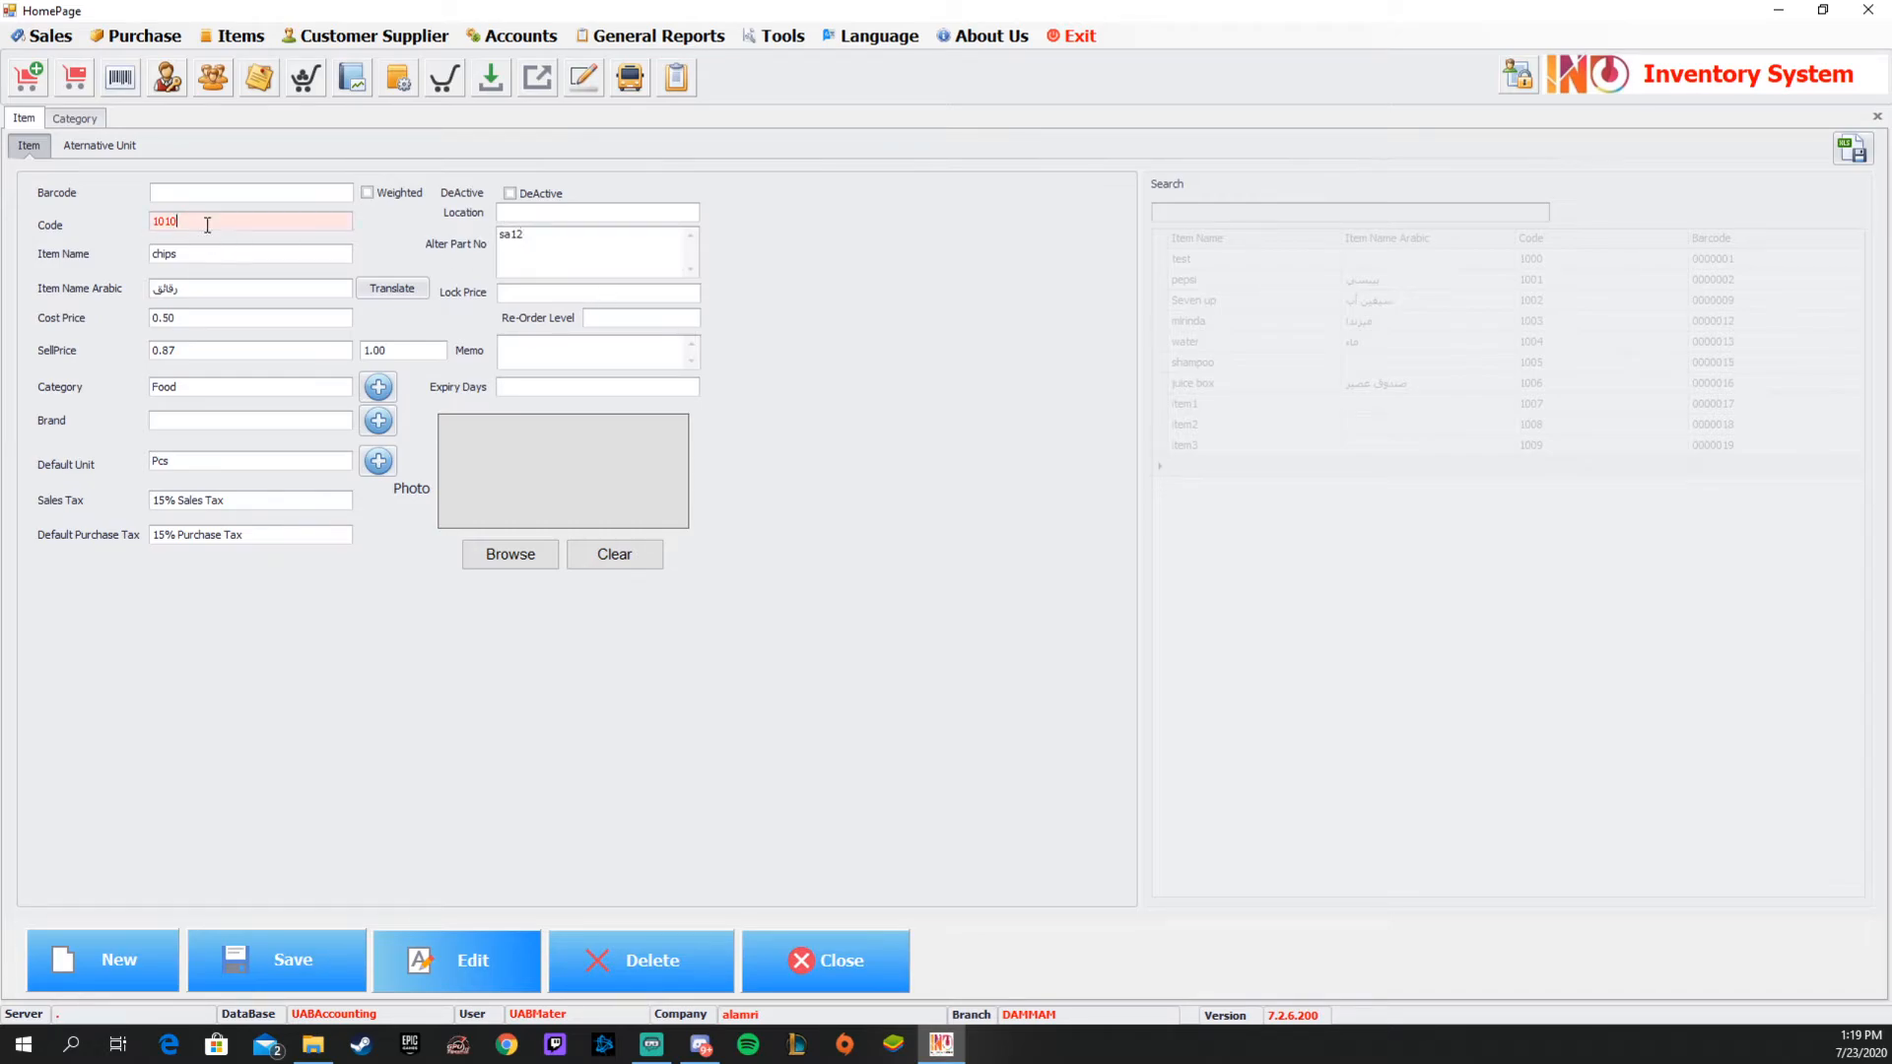
pyautogui.doubleClick(537, 244)
pyautogui.click(199, 222)
pyautogui.doubleClick(199, 221)
pyautogui.click(210, 255)
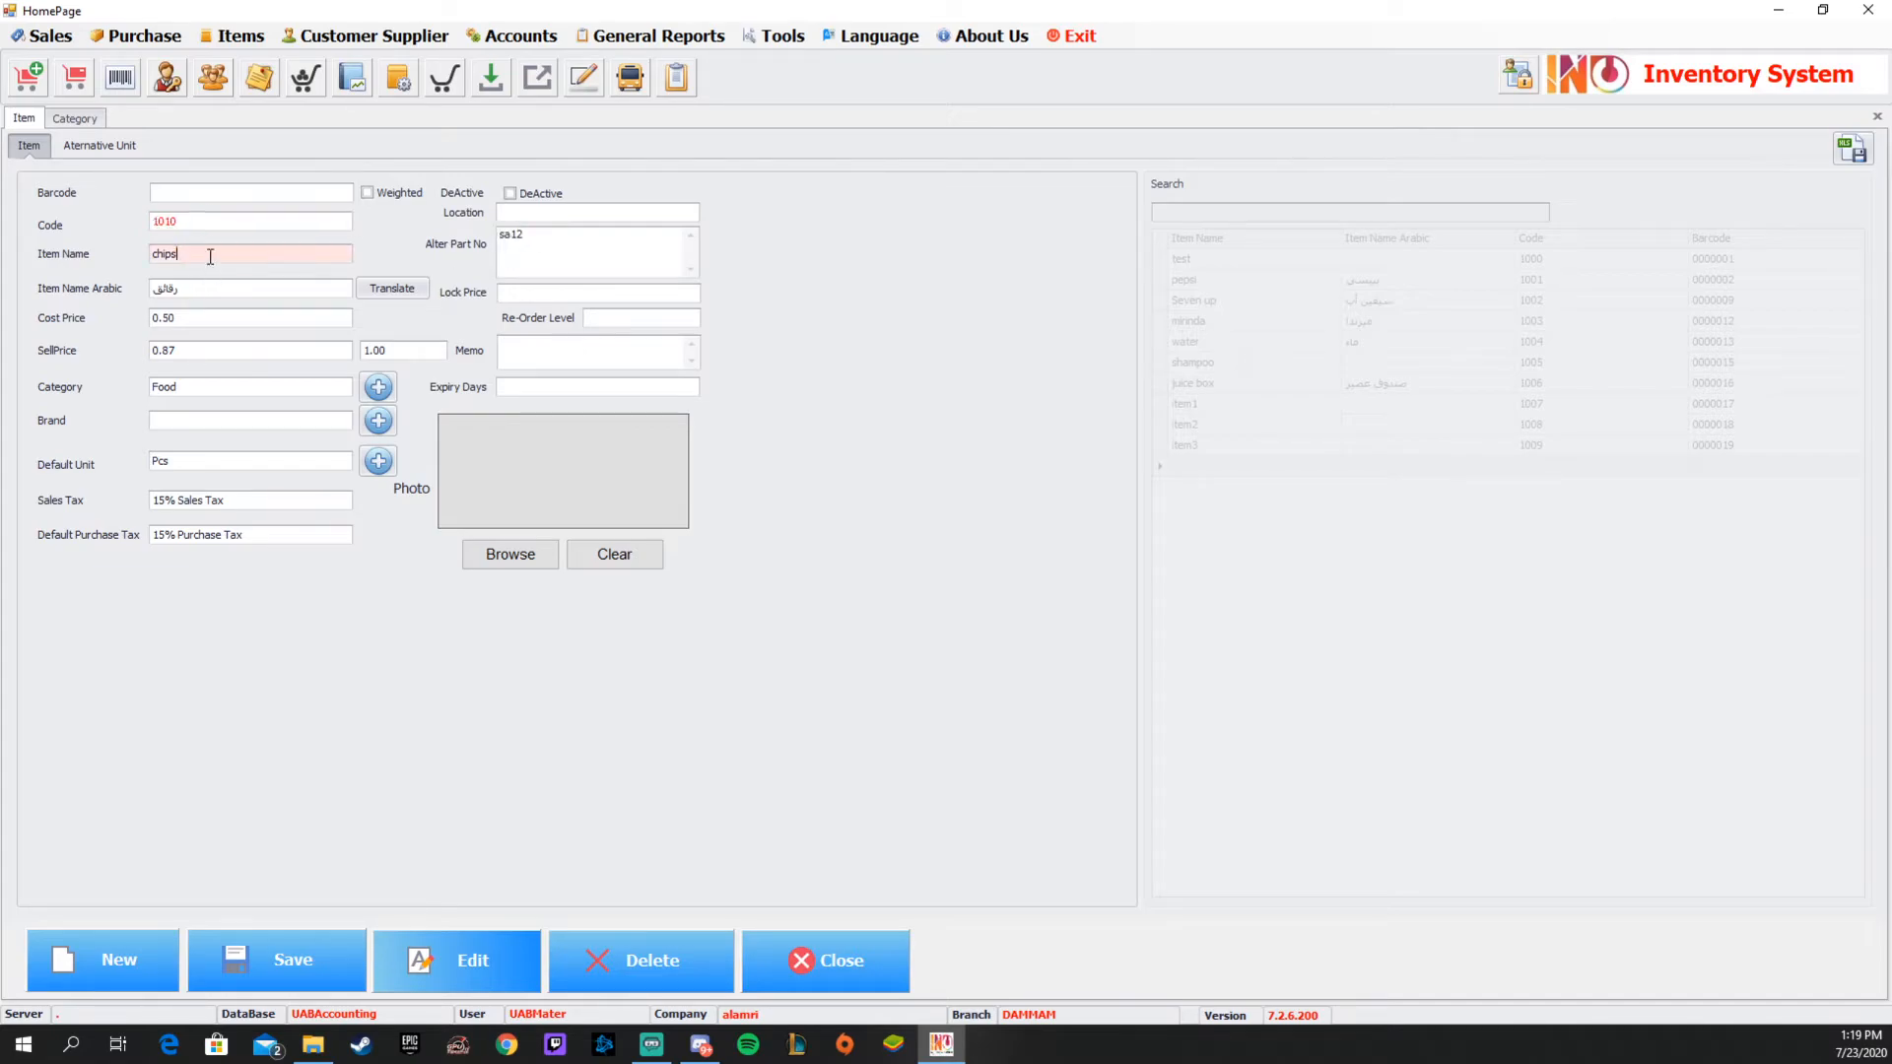
# Set the chips item's lock price to 0.7 and its re-order level to 20.
pyautogui.click(558, 296)
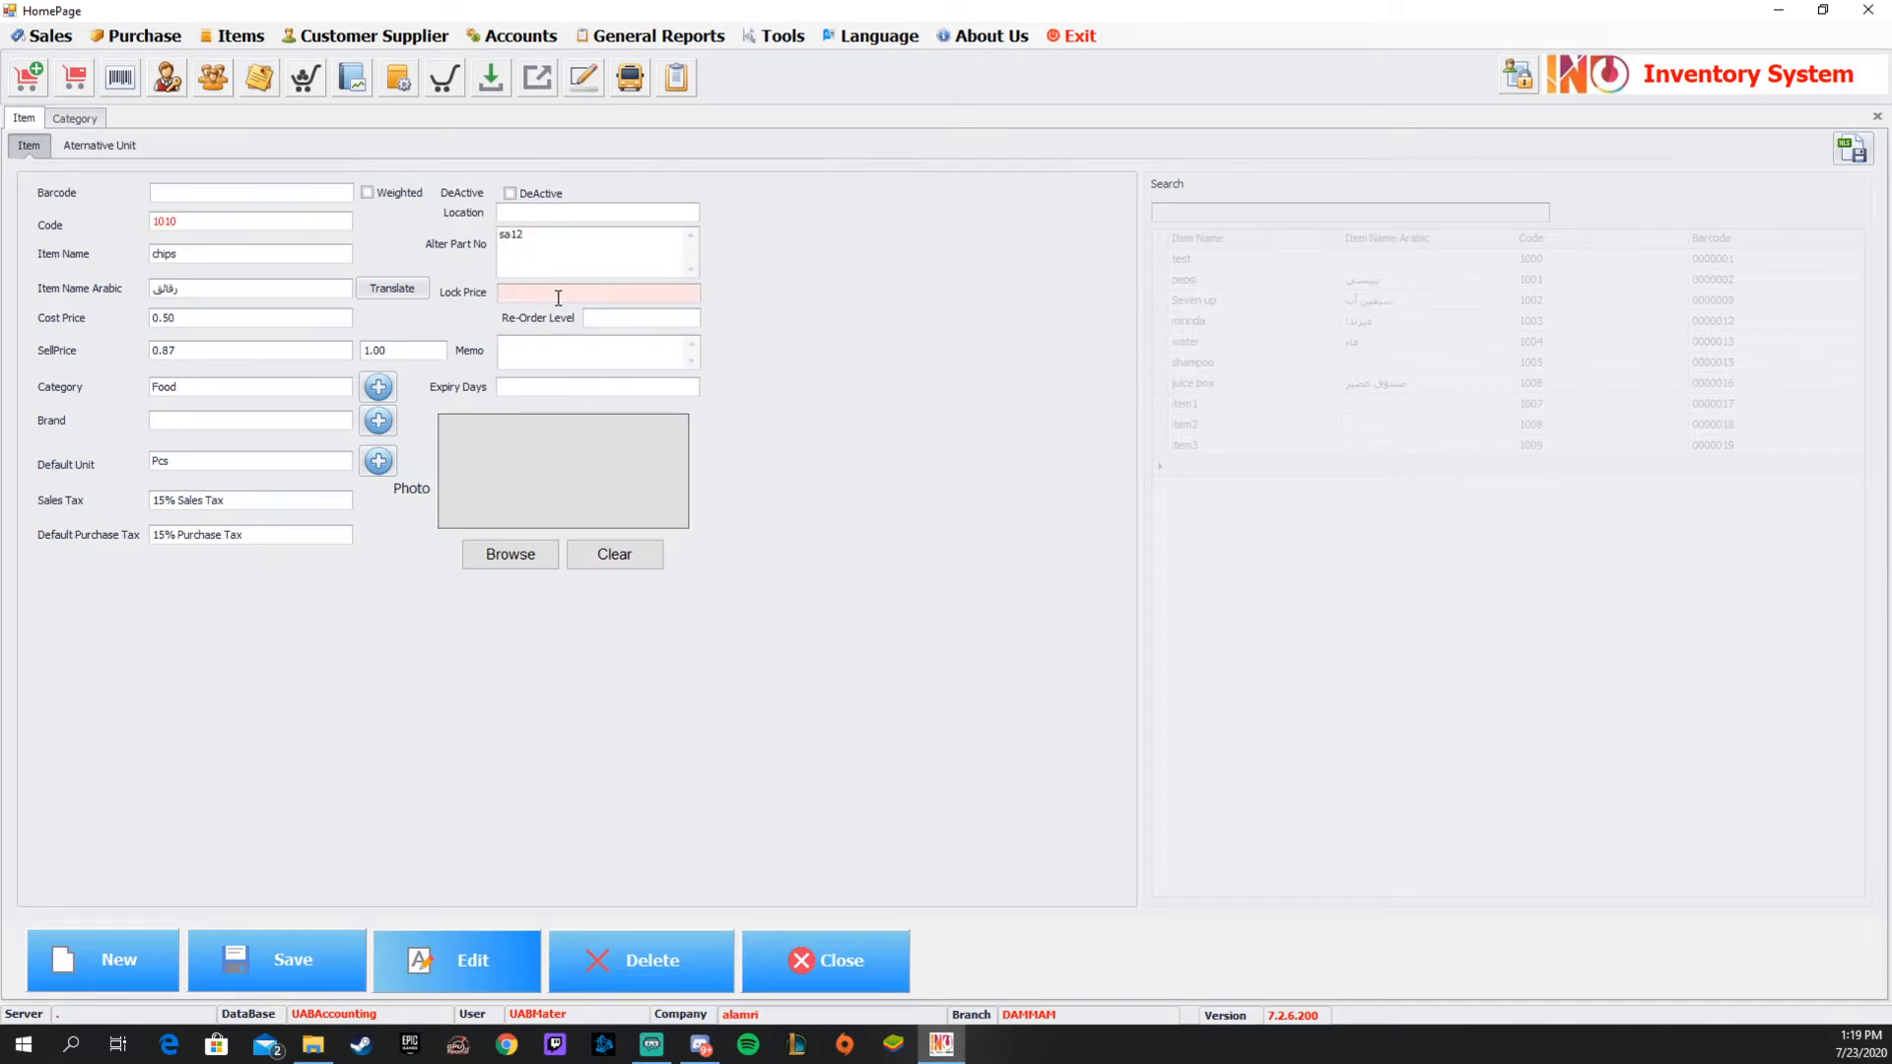
pyautogui.write('1.')
pyautogui.write('0.7')
pyautogui.click(646, 318)
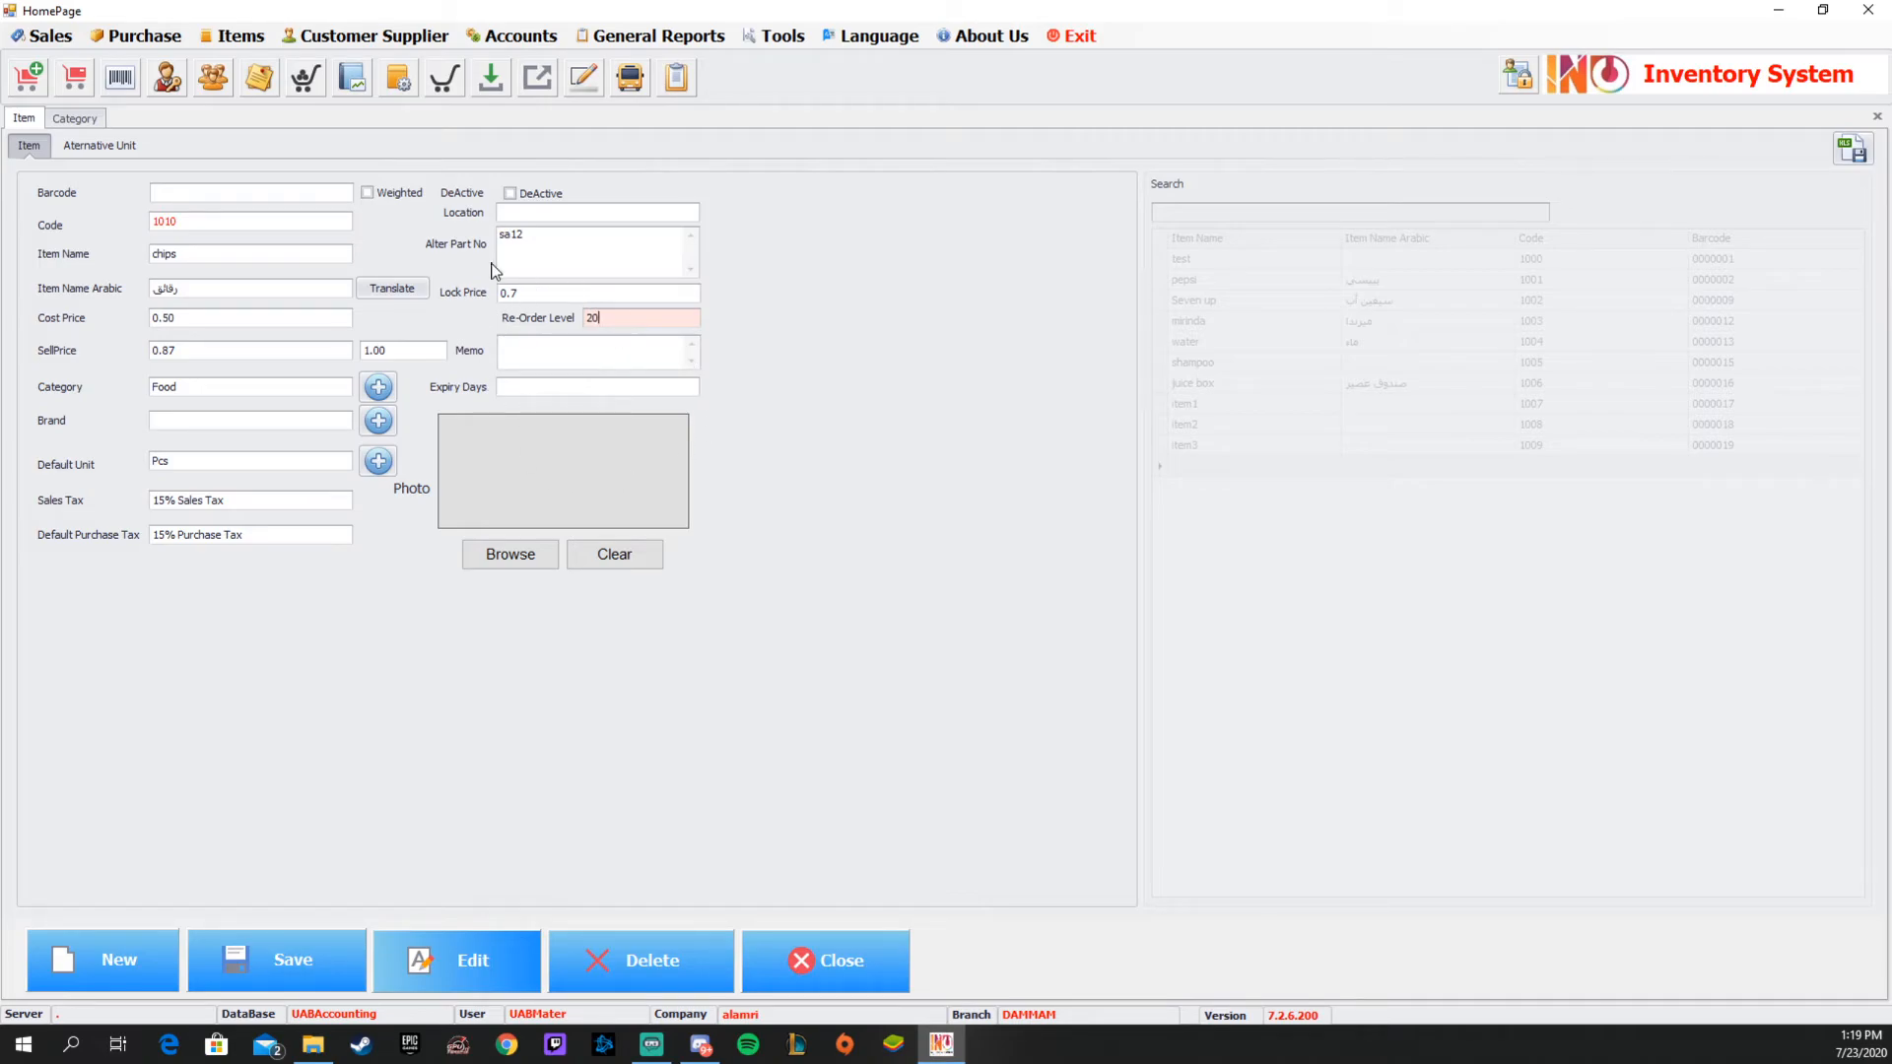
pyautogui.doubleClick(591, 317)
# Set the chips item's expiry to 365 days and save the item.
pyautogui.click(578, 359)
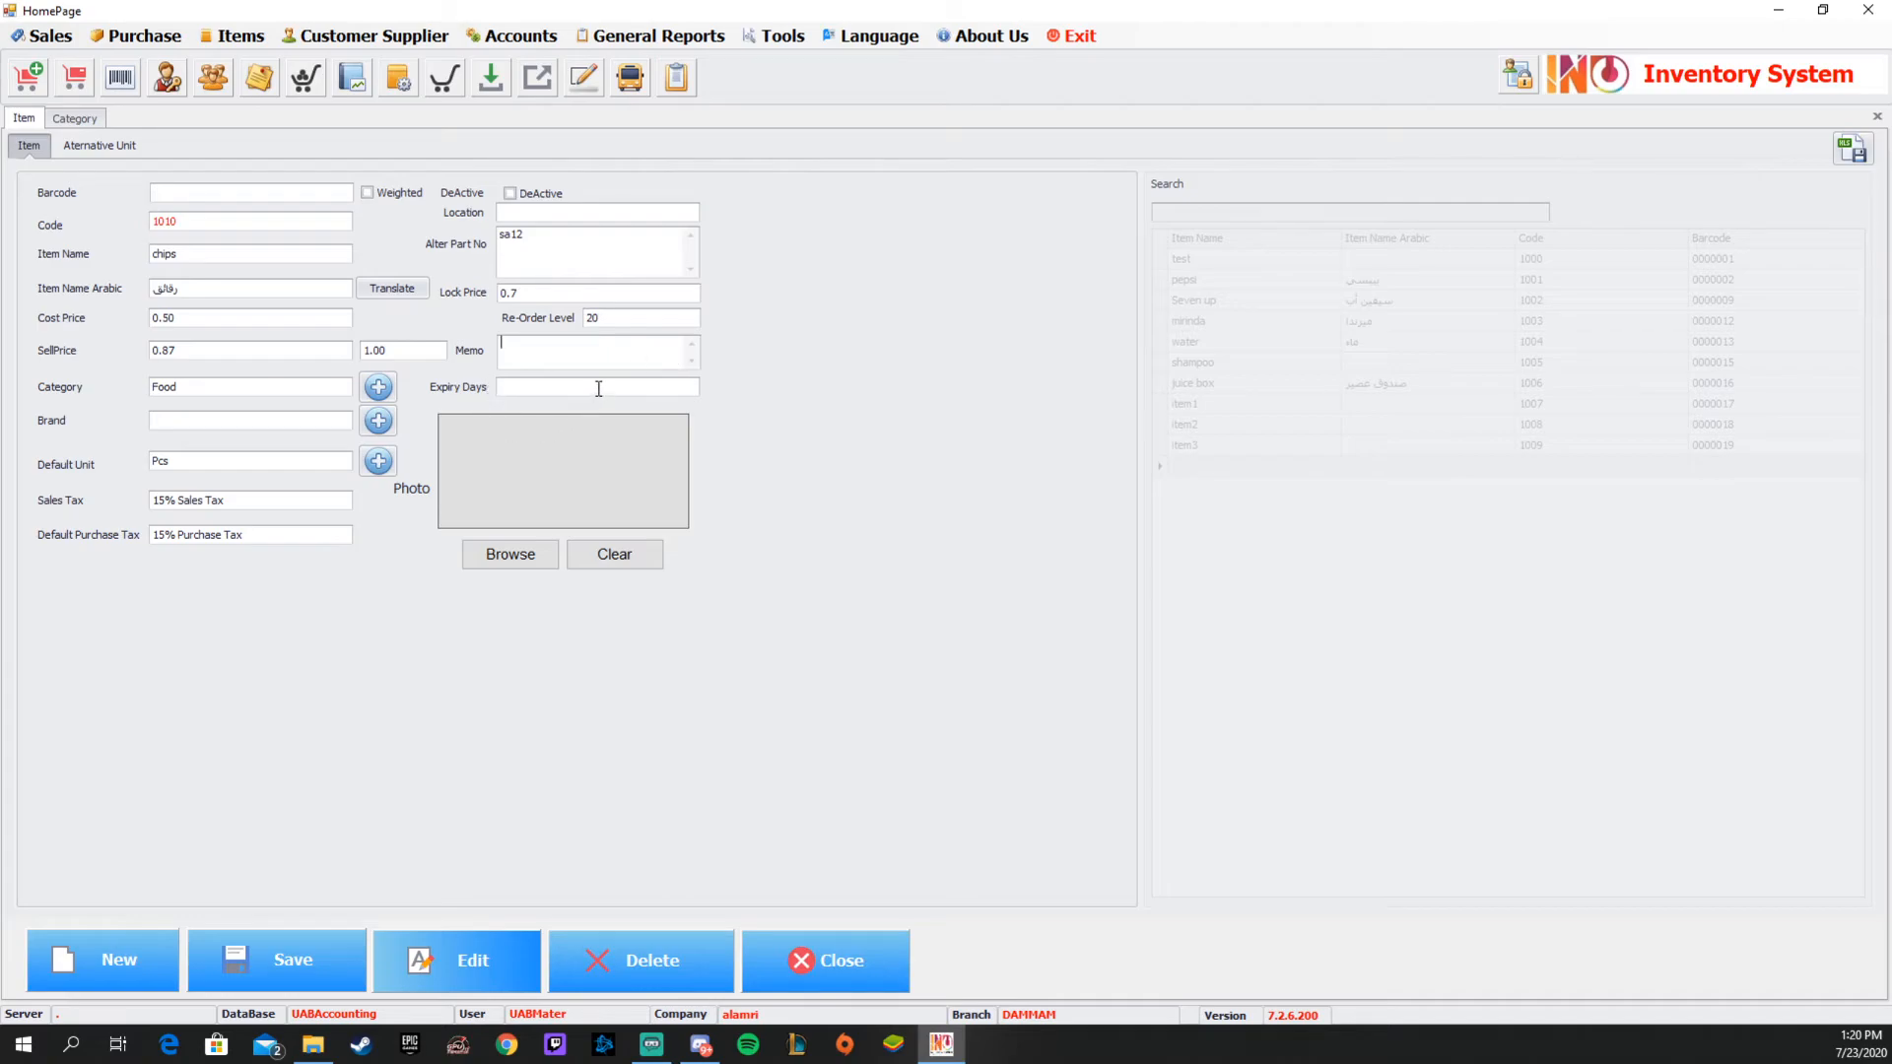
pyautogui.click(598, 389)
pyautogui.write('365')
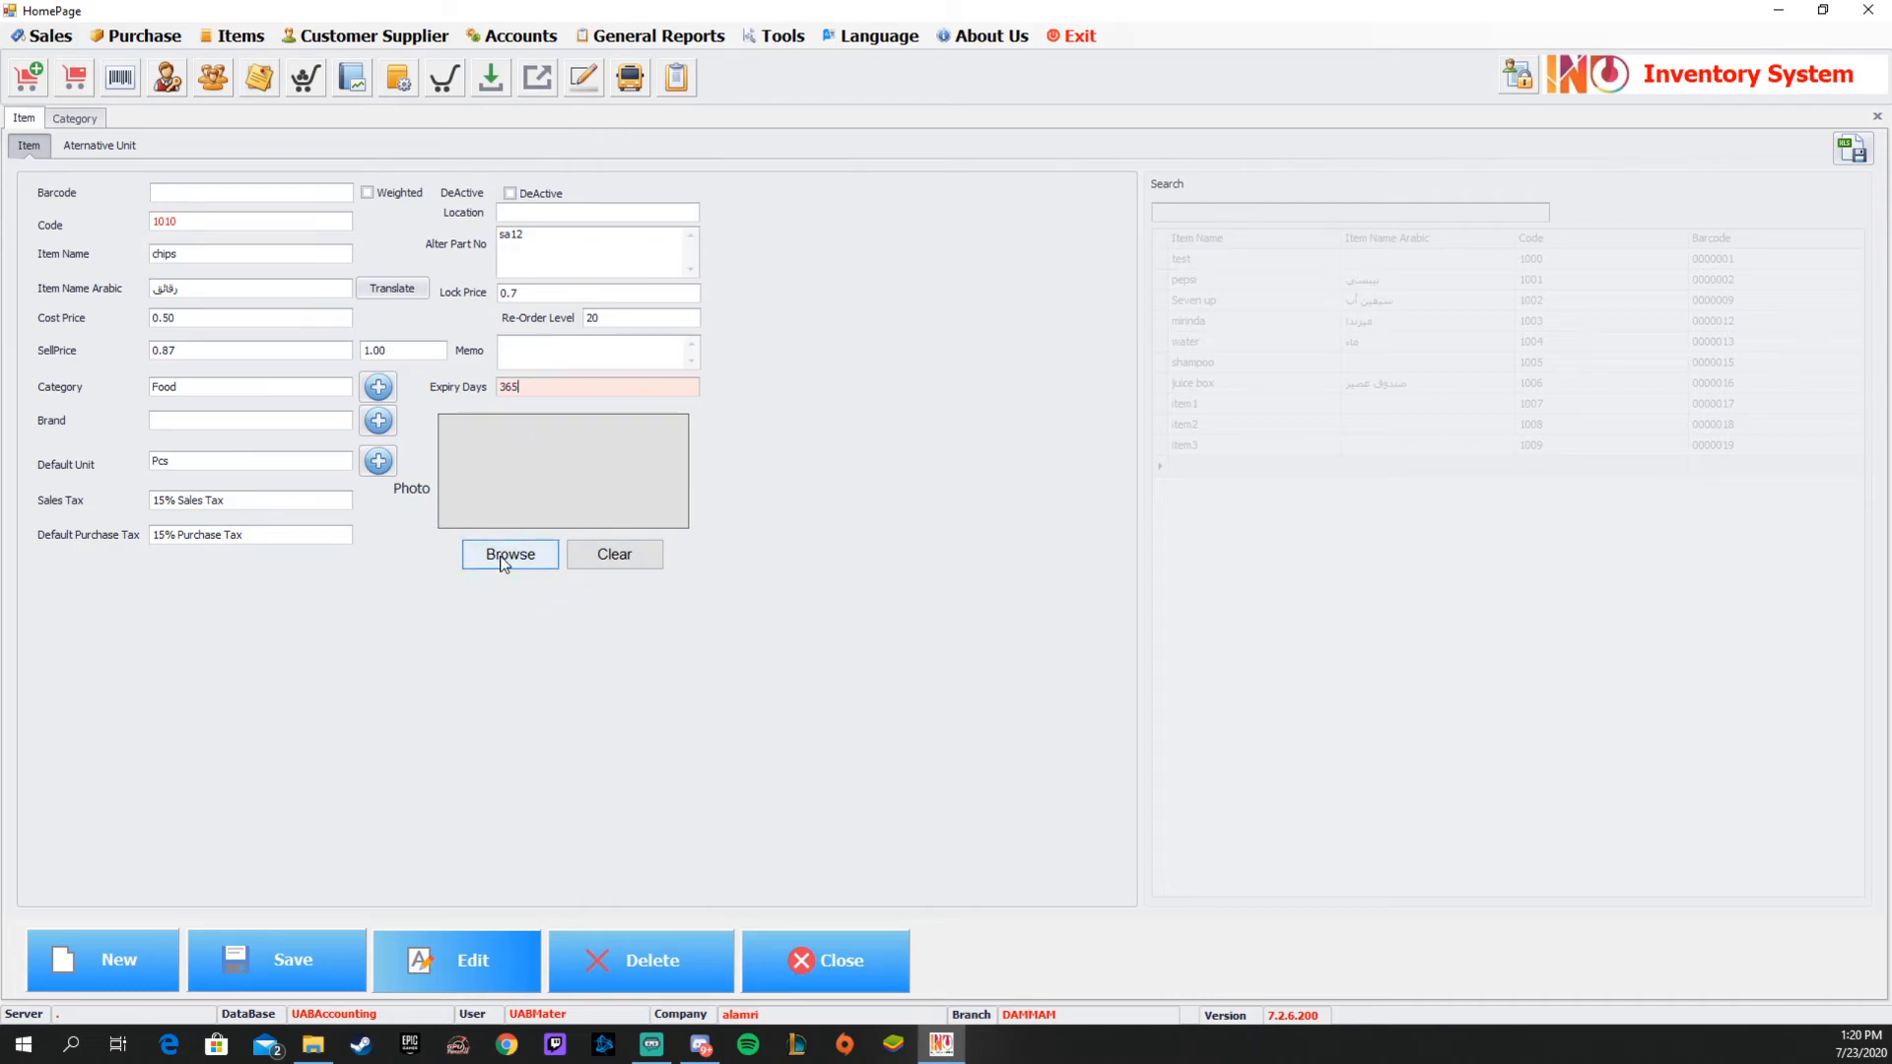
pyautogui.click(327, 961)
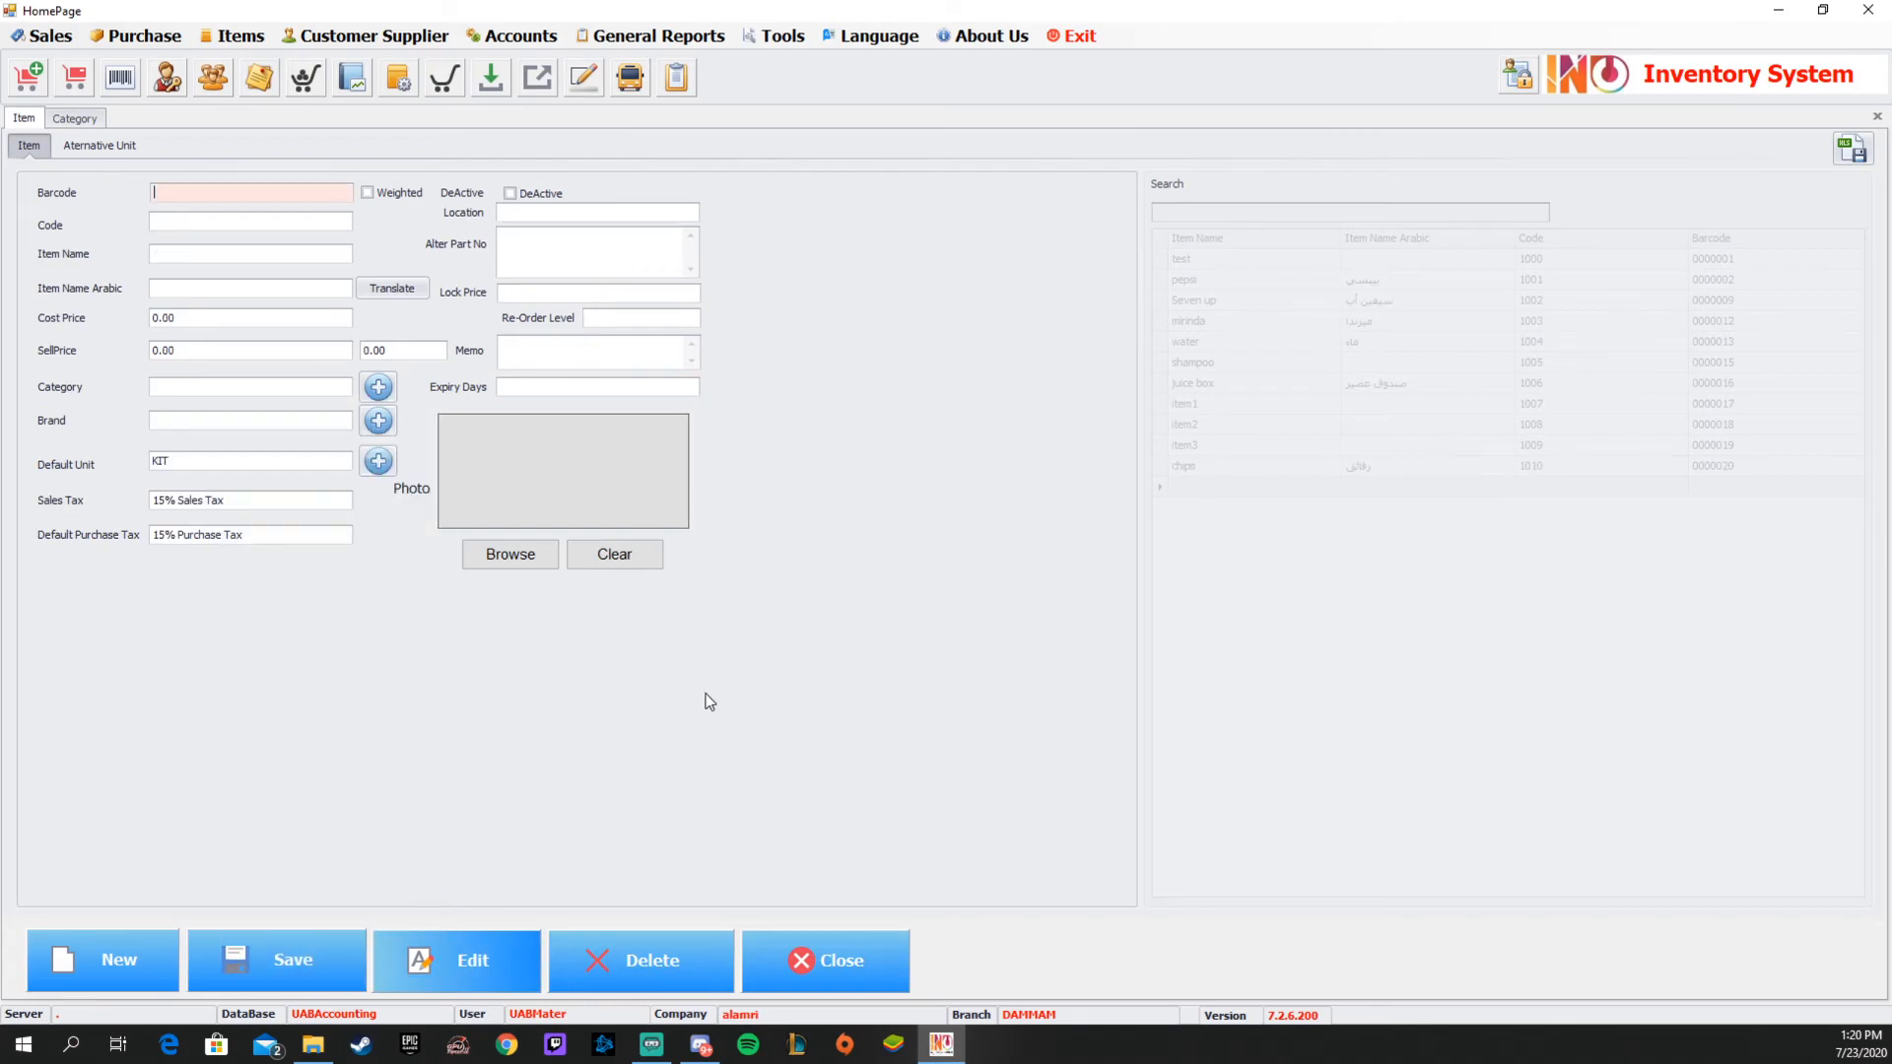
# Load the existing mirinda item for editing, set its tax-inclusive sell price to 2.5 and save it.
pyautogui.click(487, 970)
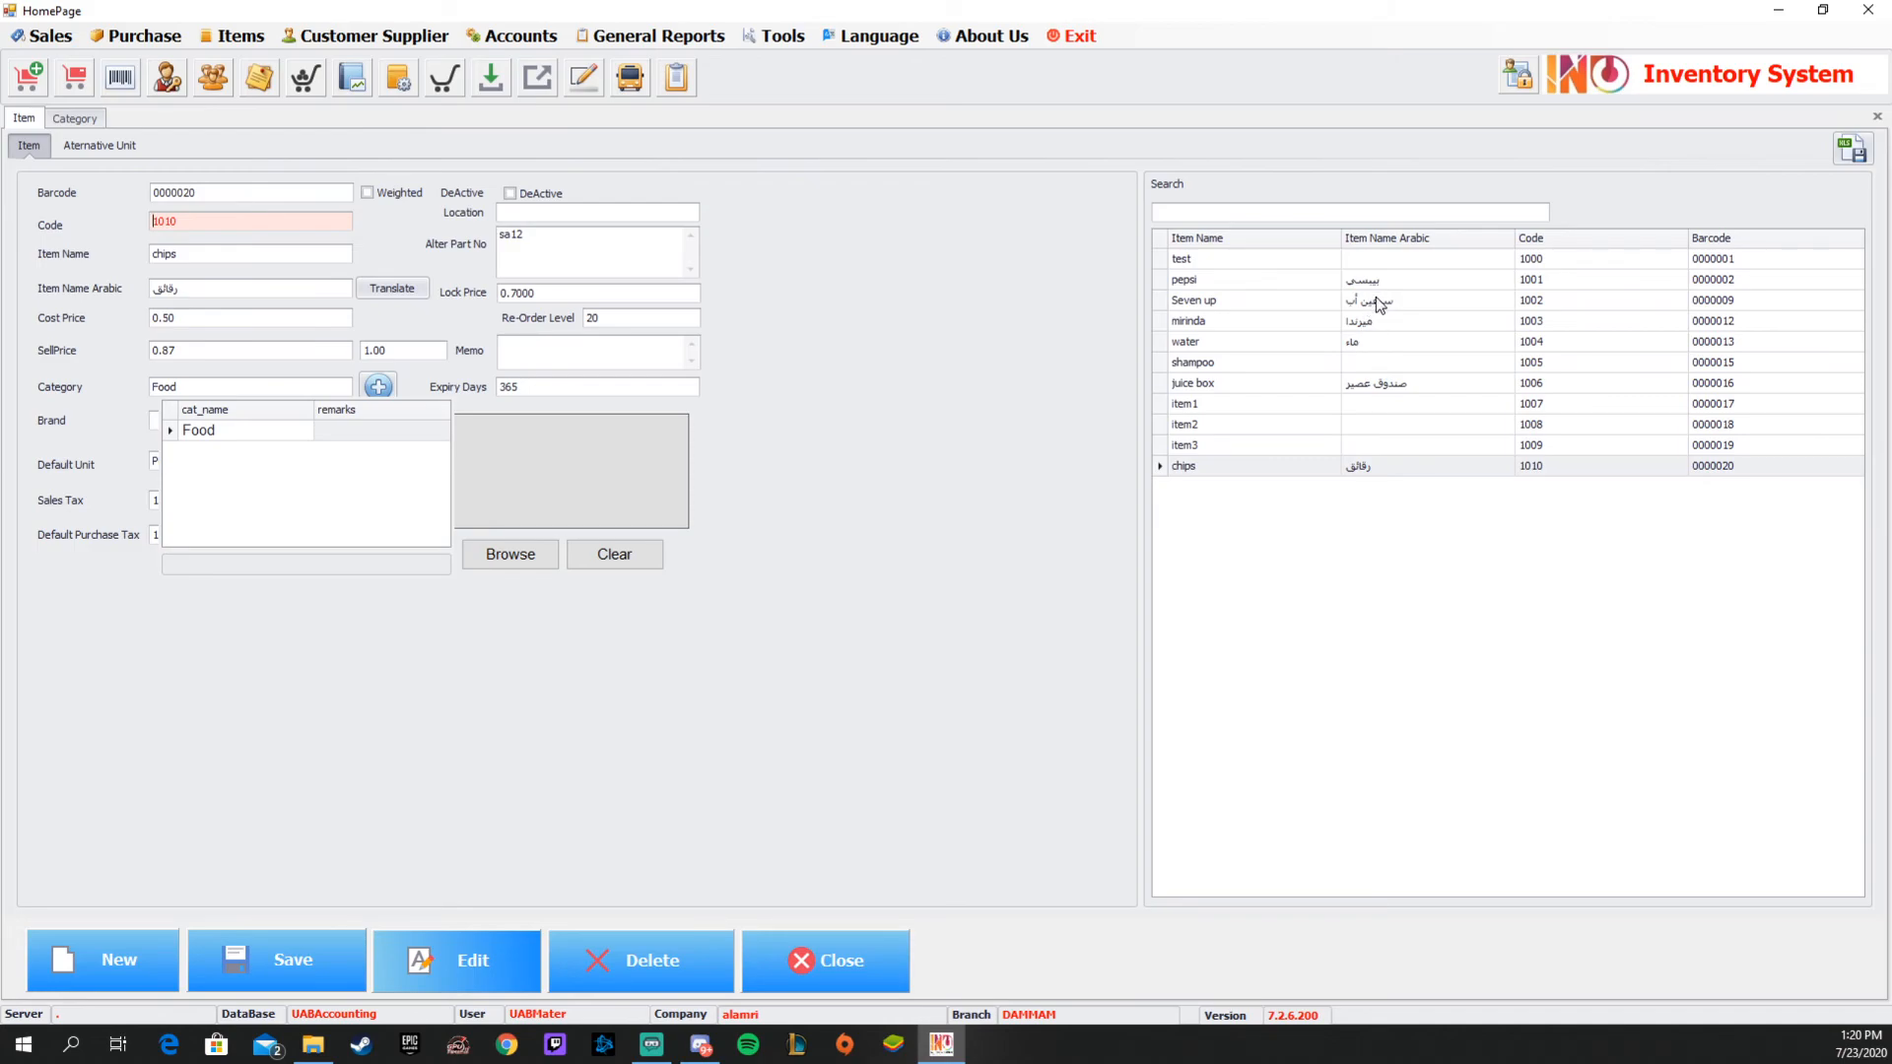
pyautogui.click(1404, 323)
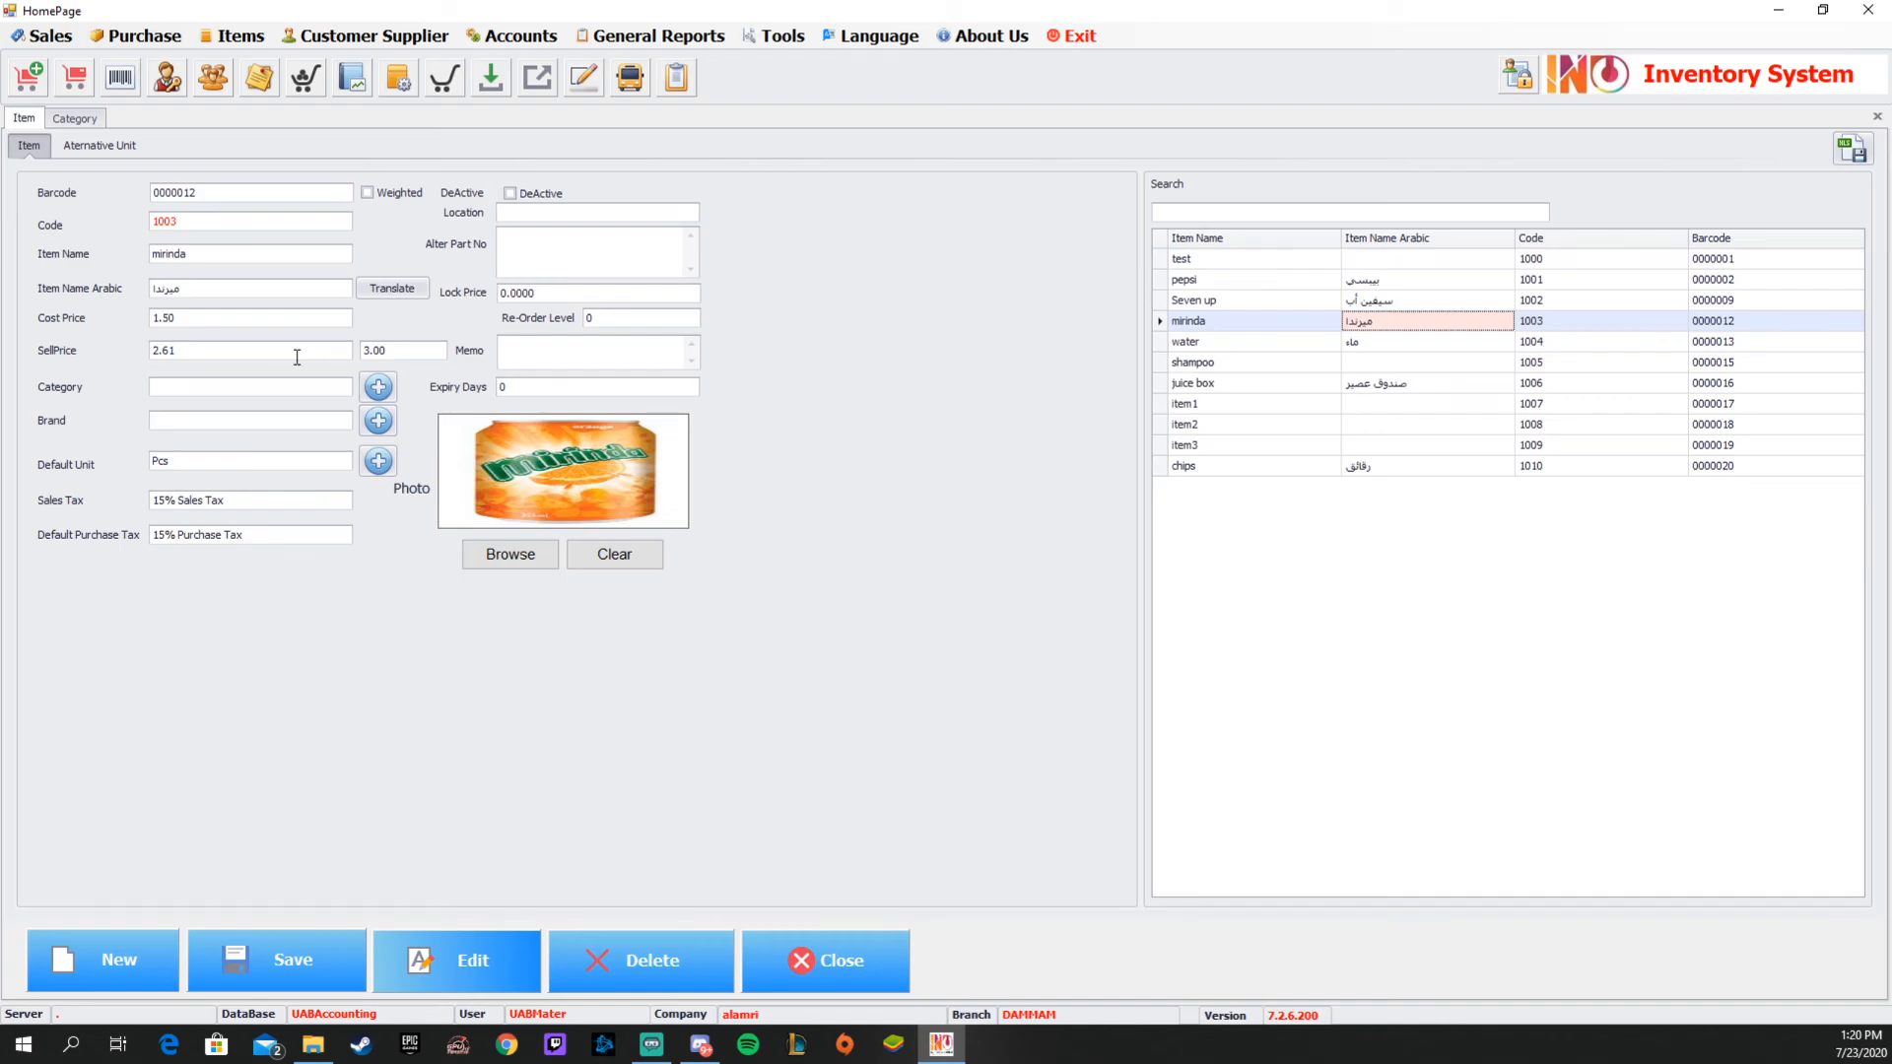
pyautogui.click(412, 348)
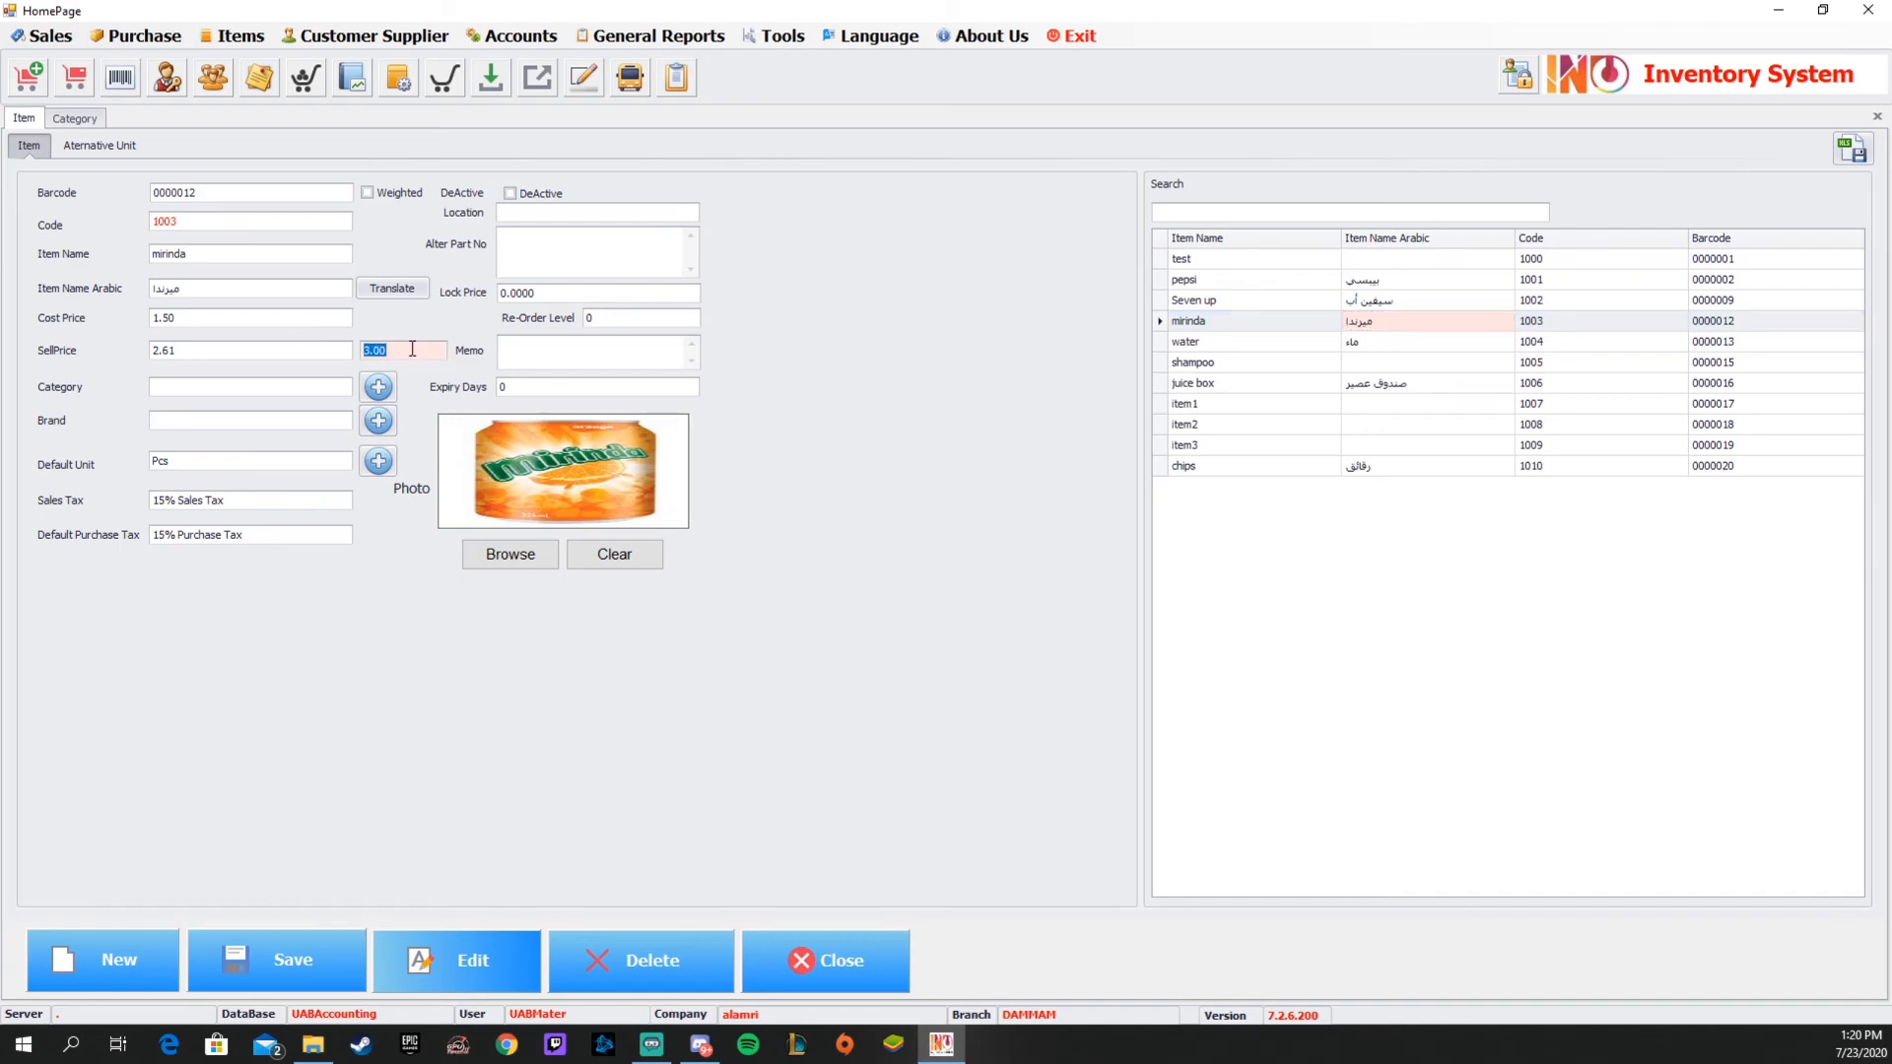
pyautogui.write('2')
pyautogui.click(295, 960)
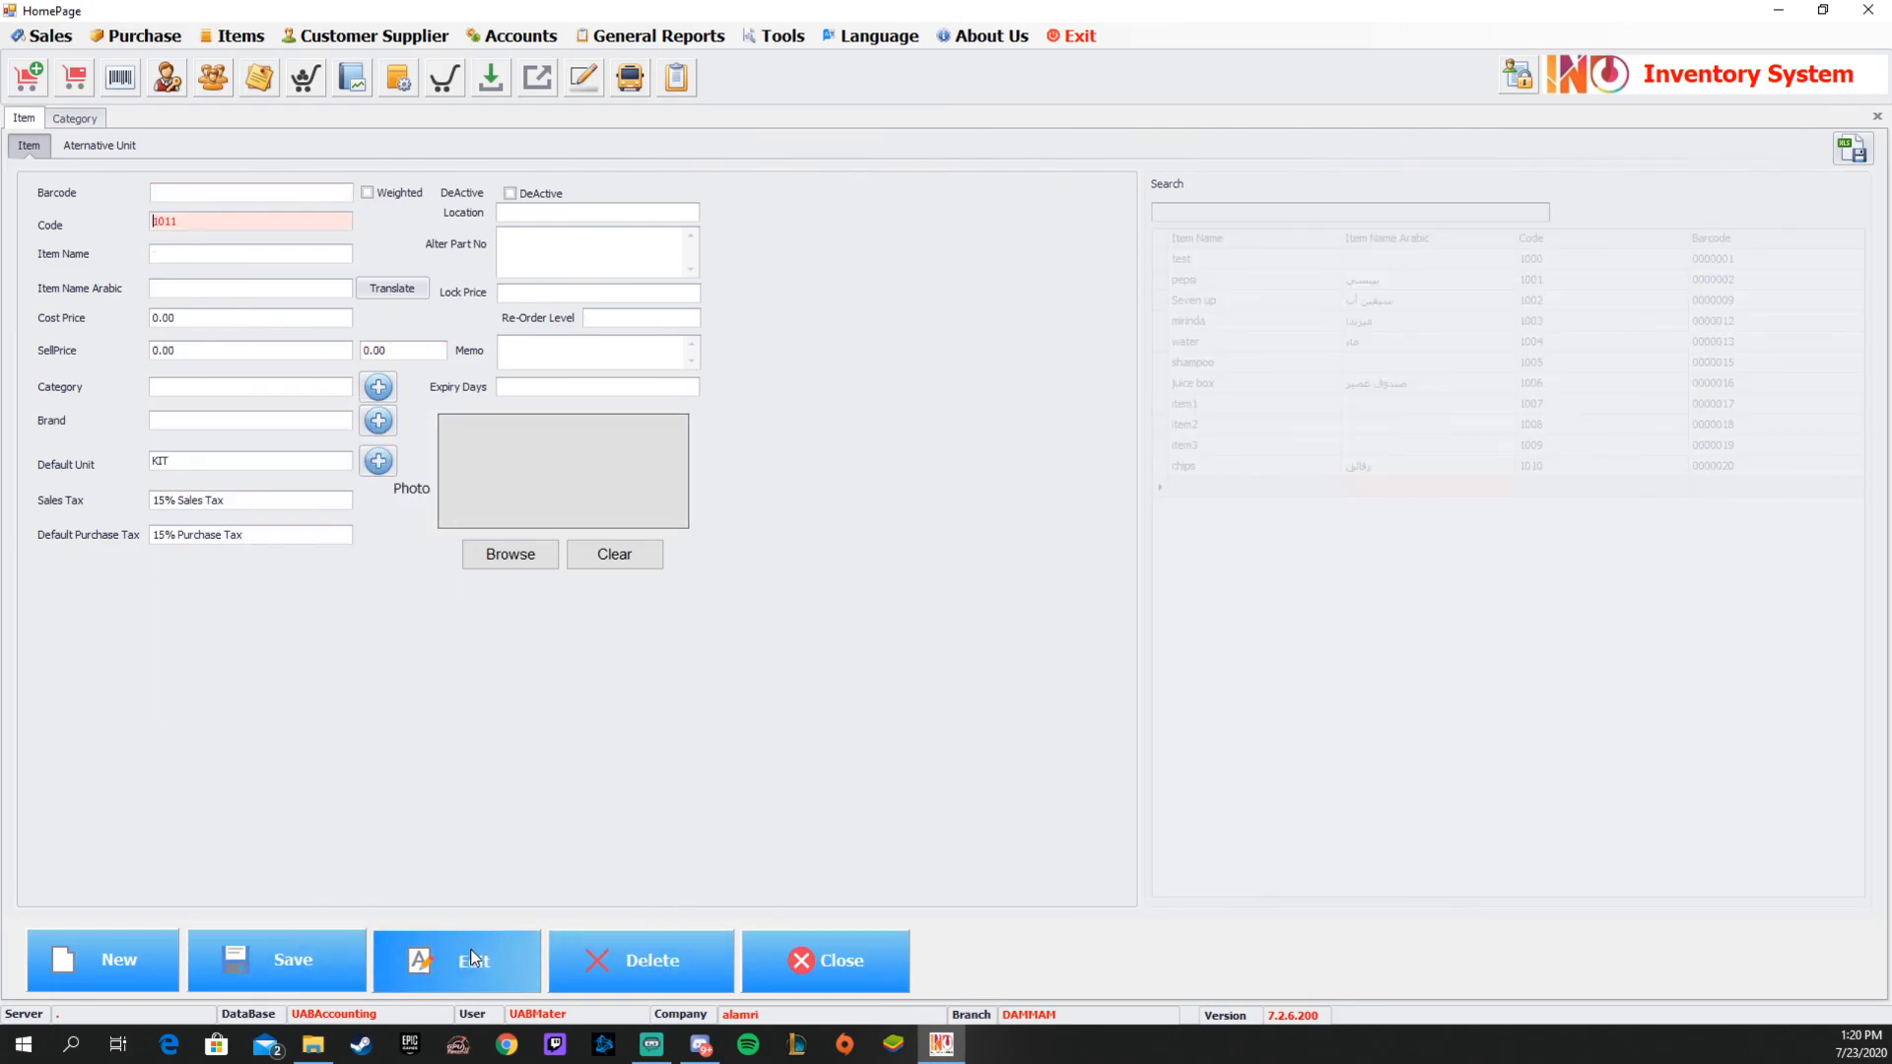
# Load the mirinda item again and check its tax-inclusive sell price.
pyautogui.click(1383, 328)
pyautogui.click(432, 351)
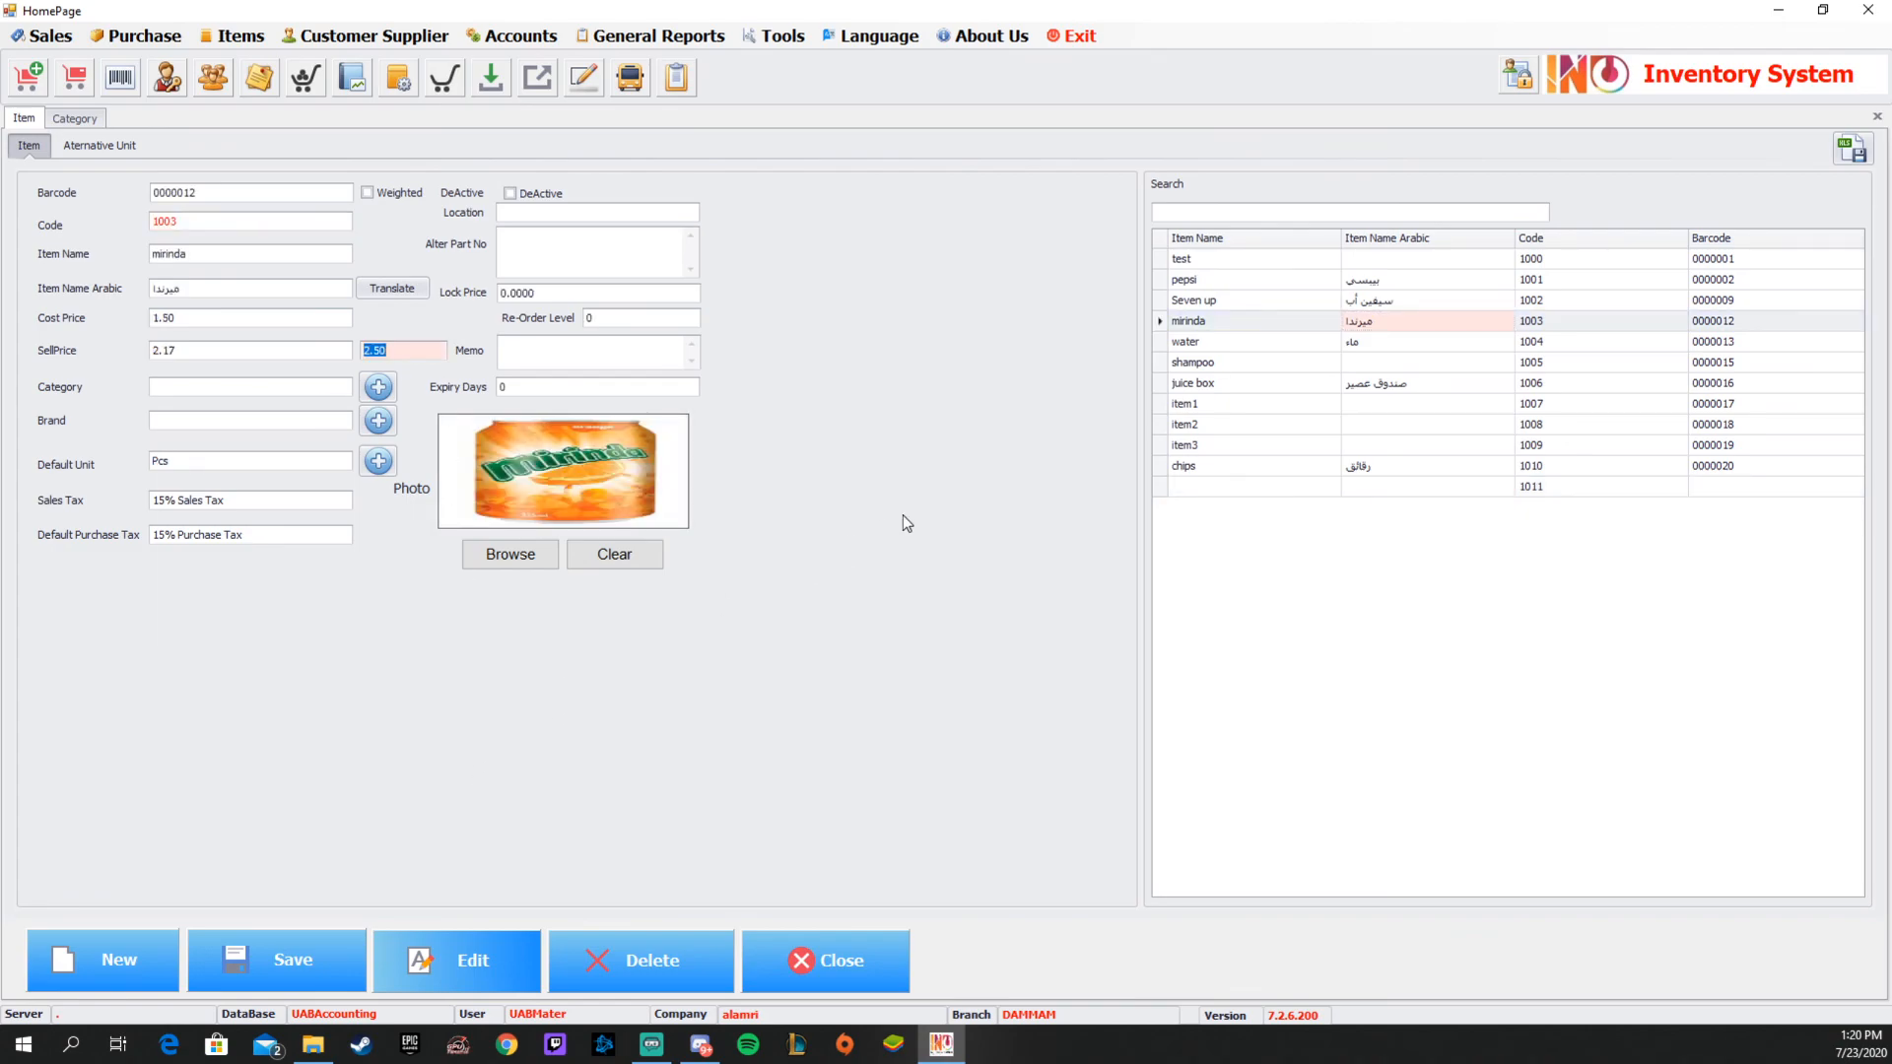